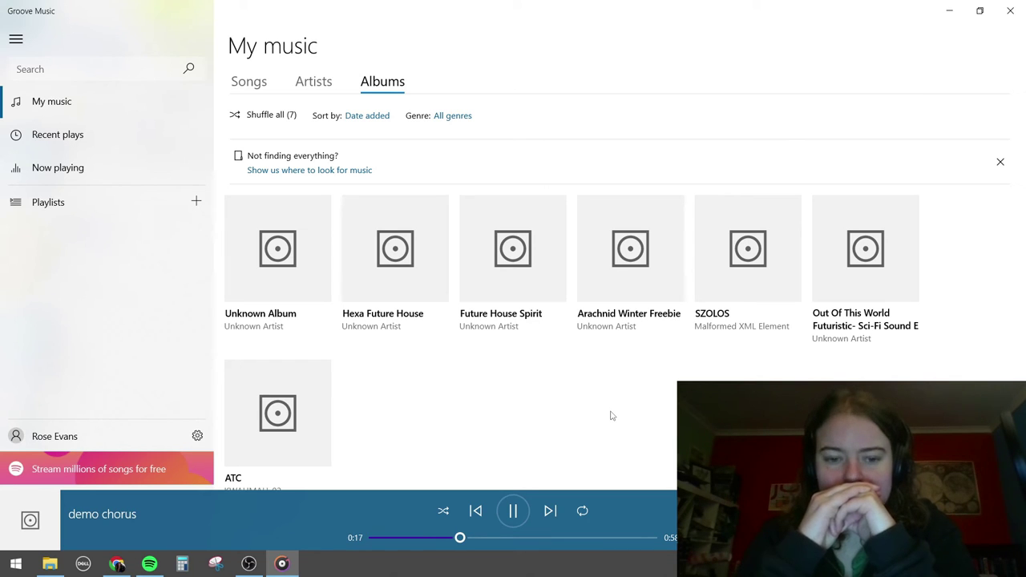
# - Close the music player running the demo chorus and clear the file selection in the song folder
pyautogui.click(1012, 9)
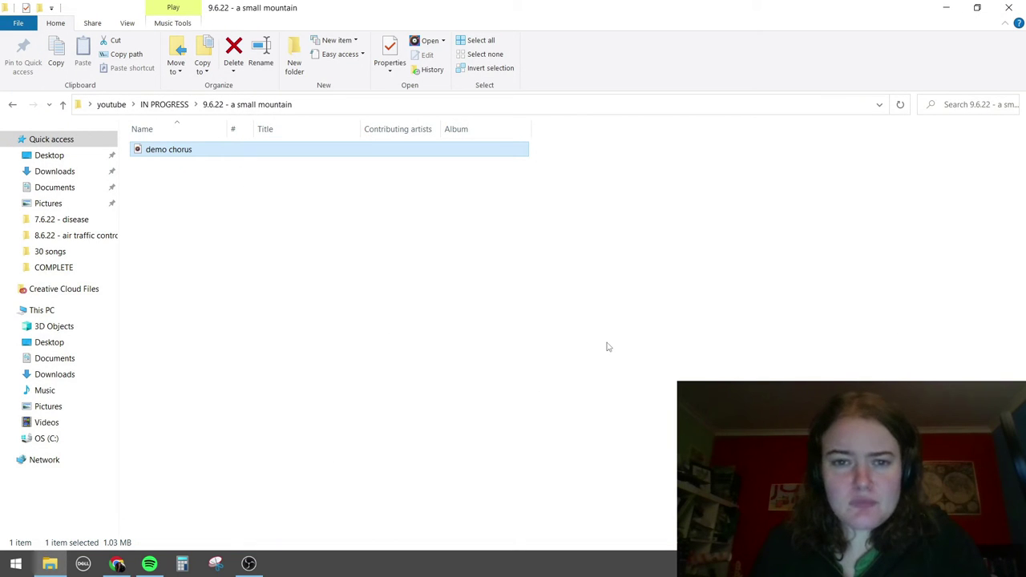
pyautogui.click(241, 178)
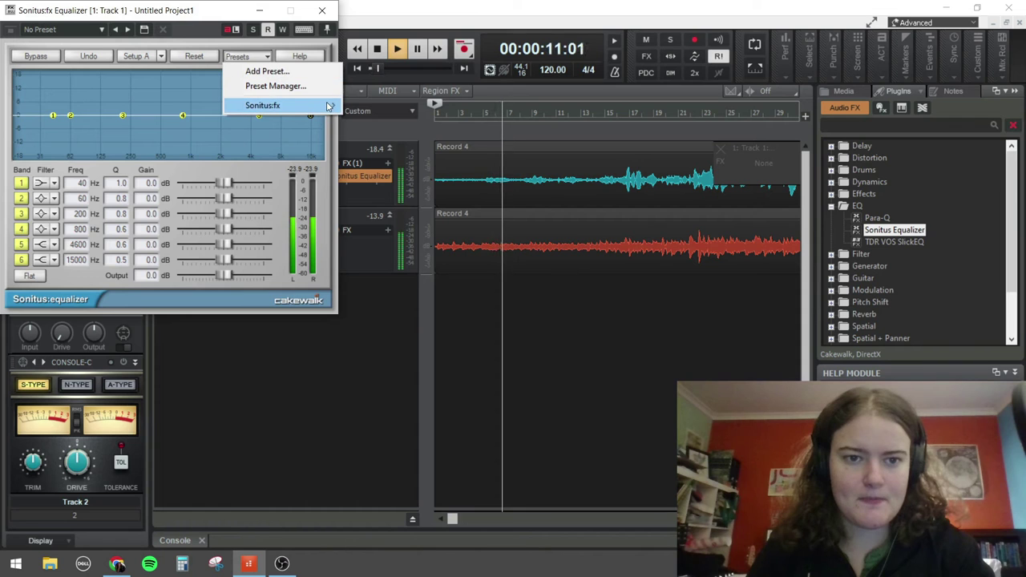
# - Toggle the Compressor/Gate effect on Track 1 off and on to compare its sound
pyautogui.moveTo(321, 105)
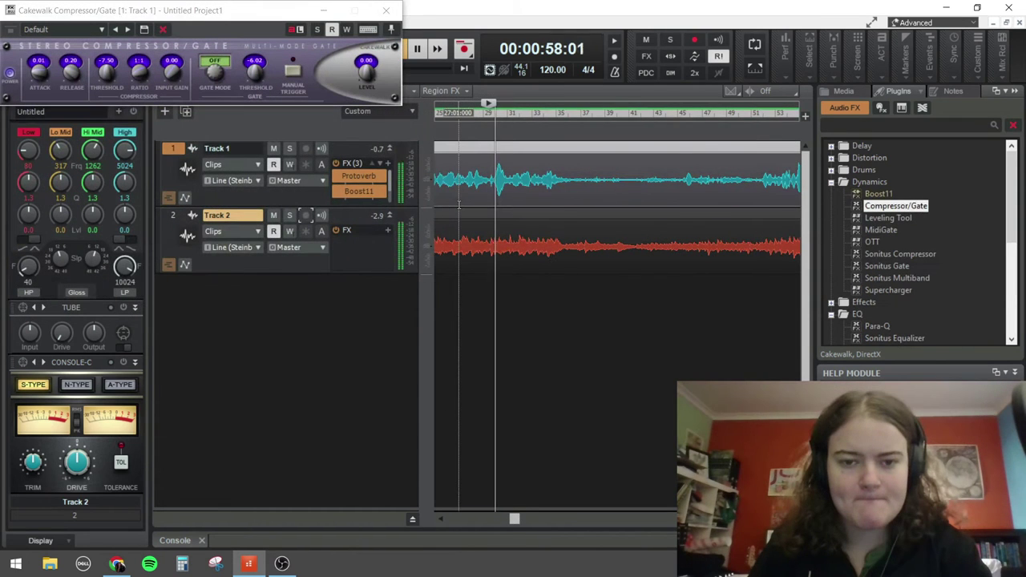
pyautogui.scroll(-1, 354, 192)
pyautogui.click(337, 193)
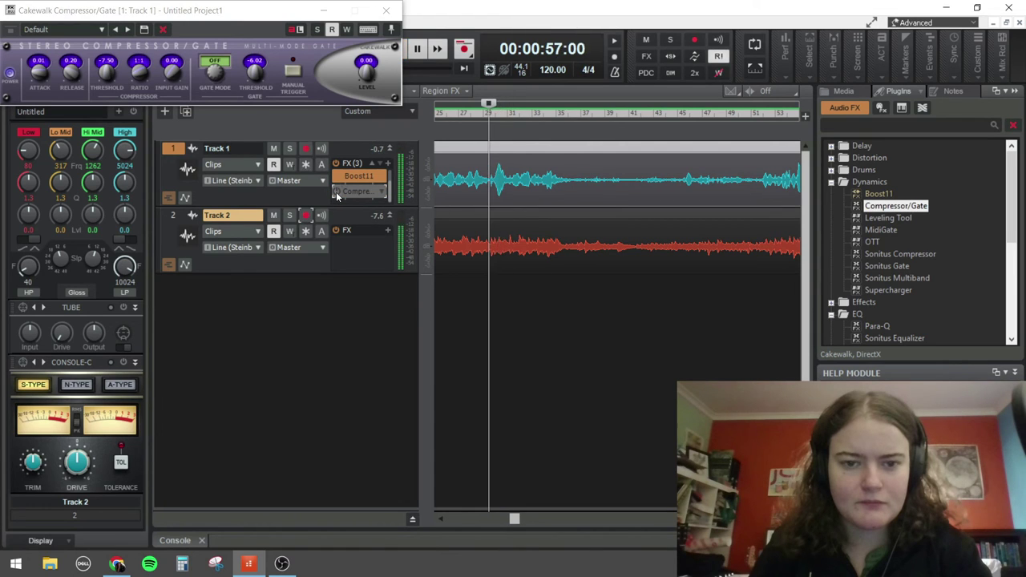
pyautogui.click(337, 193)
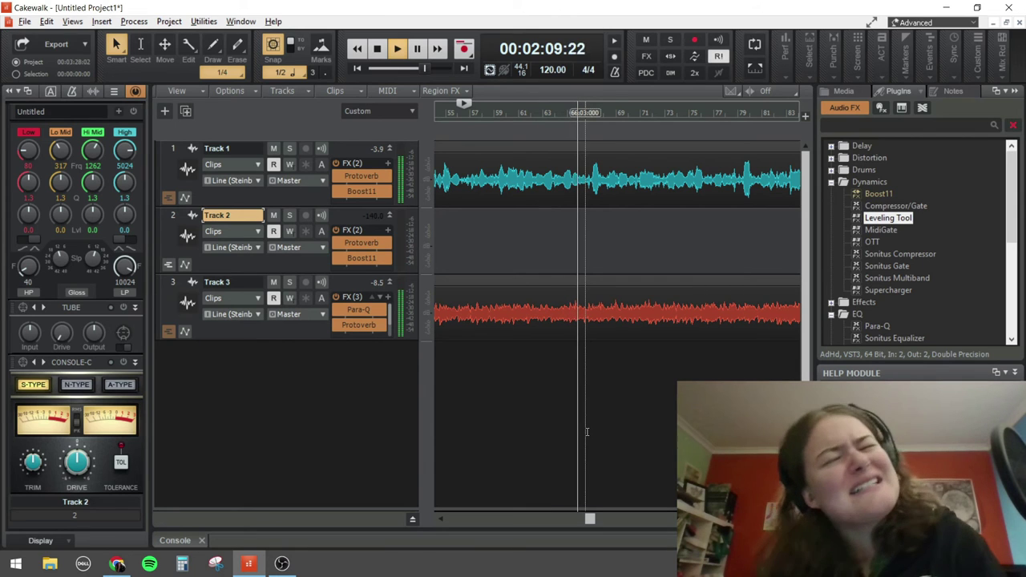
# - Try to record a vocal take on Track 2 from 00:01:51:00 and play the section back
pyautogui.press('r')
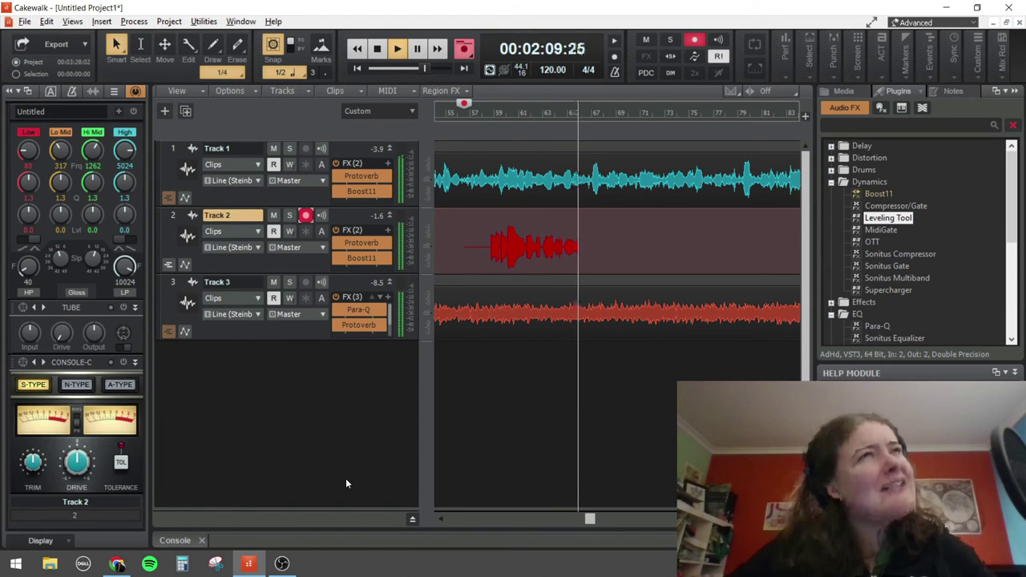
pyautogui.press('space')
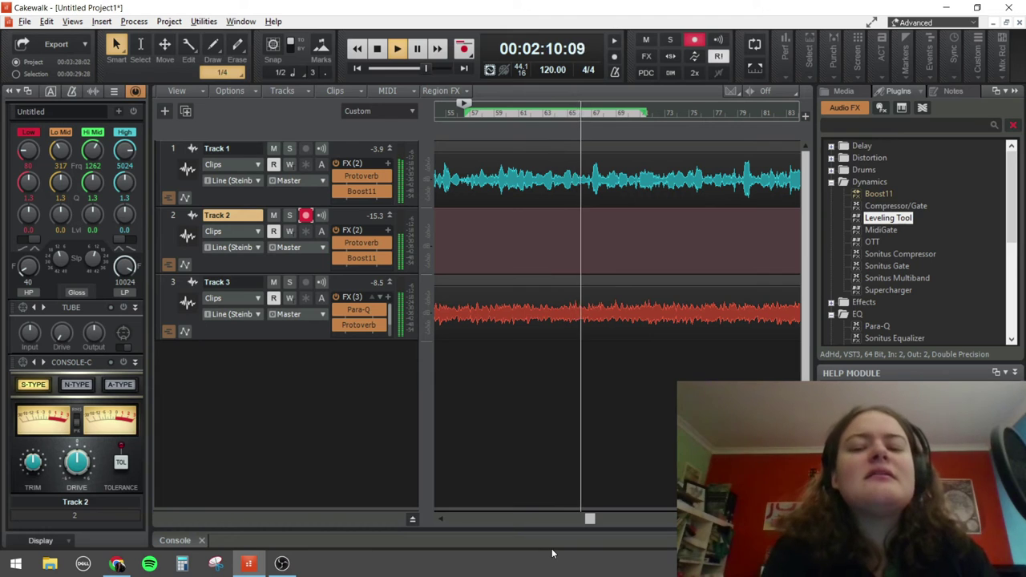
pyautogui.press('space')
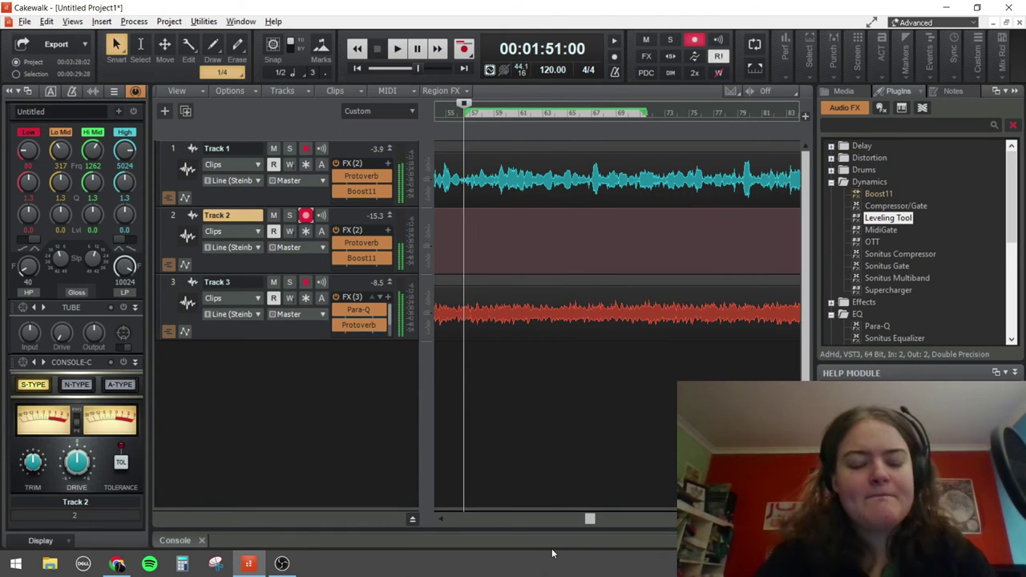
pyautogui.press('space')
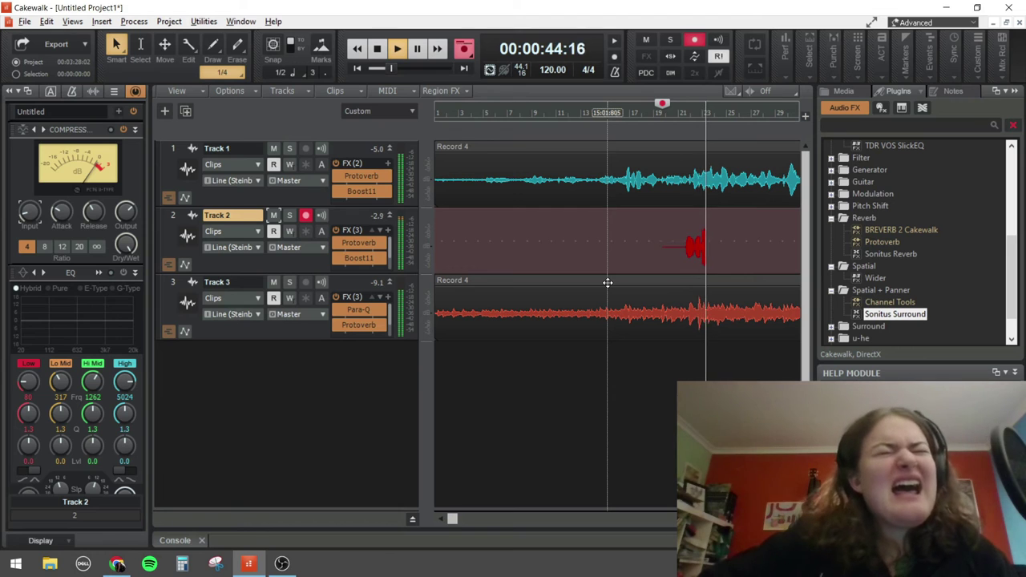
# - Try several vocal takes on Track 2 from 00:00:37:13, discarding each one
pyautogui.press('space')
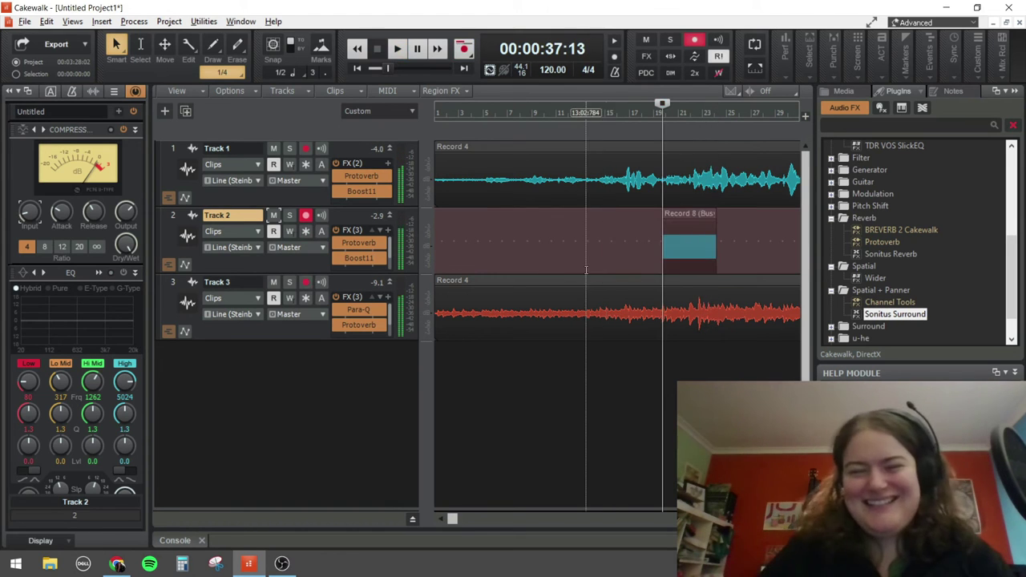
pyautogui.press('Delete')
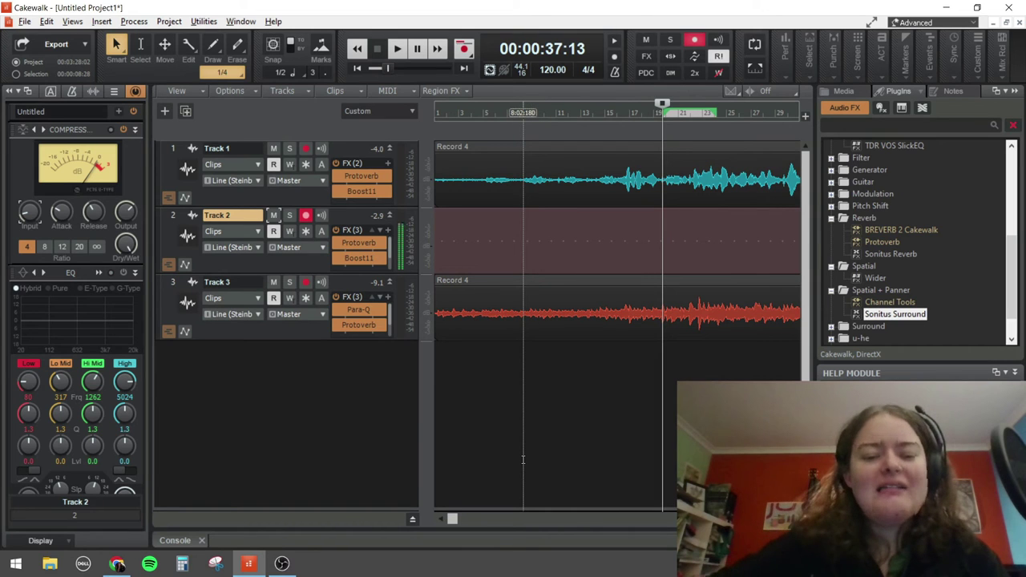
pyautogui.press('r')
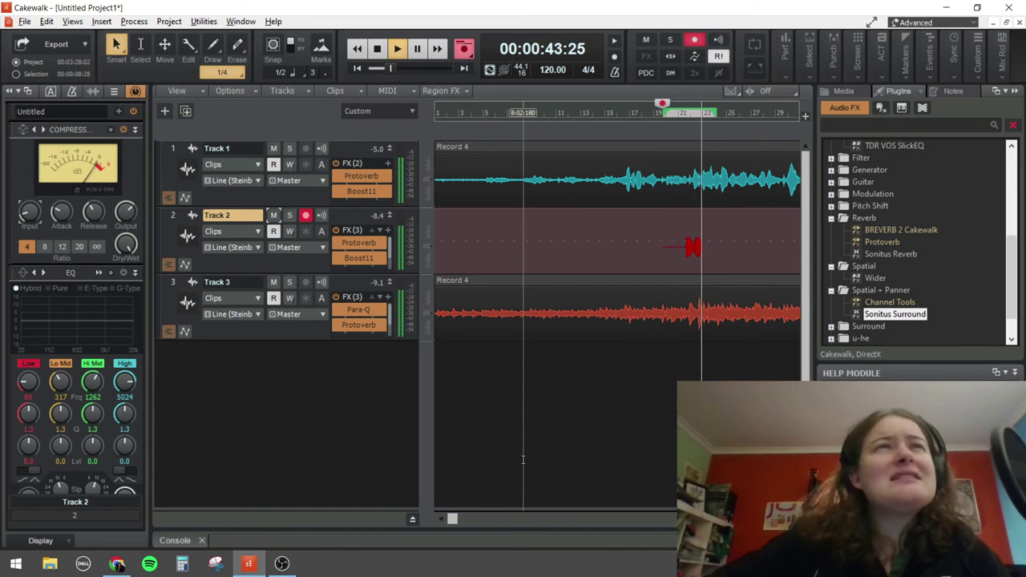
pyautogui.press('space')
pyautogui.hotkey('ctrl', 'z')
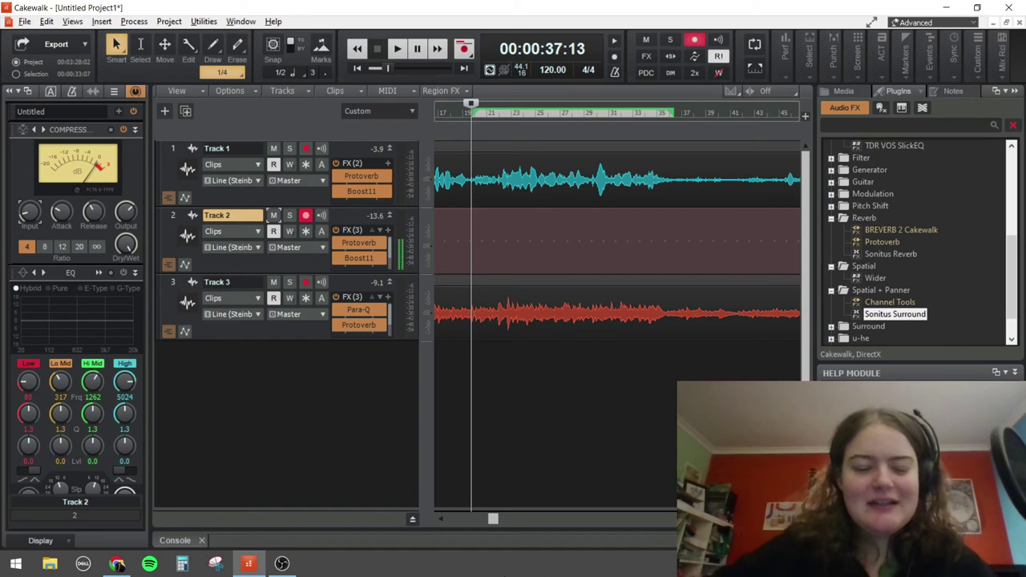
pyautogui.press('r')
pyautogui.press('space')
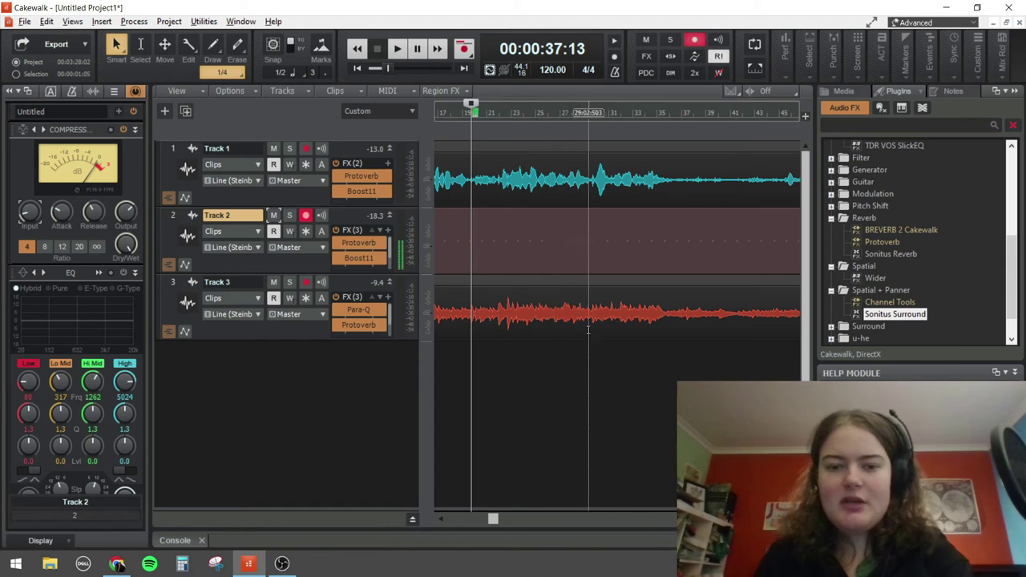
# - Play the backing tracks from 00:00:37:13 to rehearse the vocal entry
pyautogui.press('space')
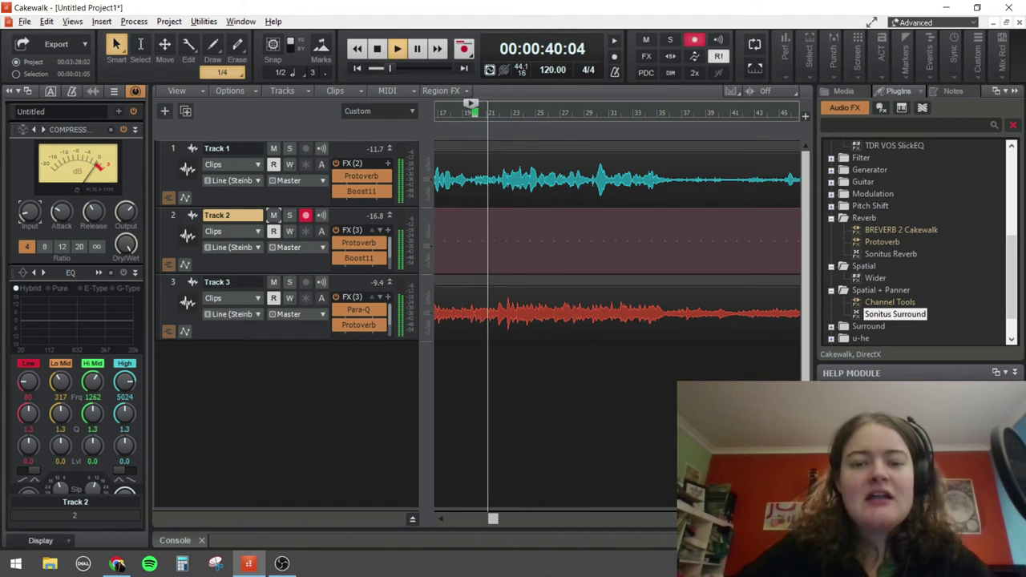
pyautogui.press('space')
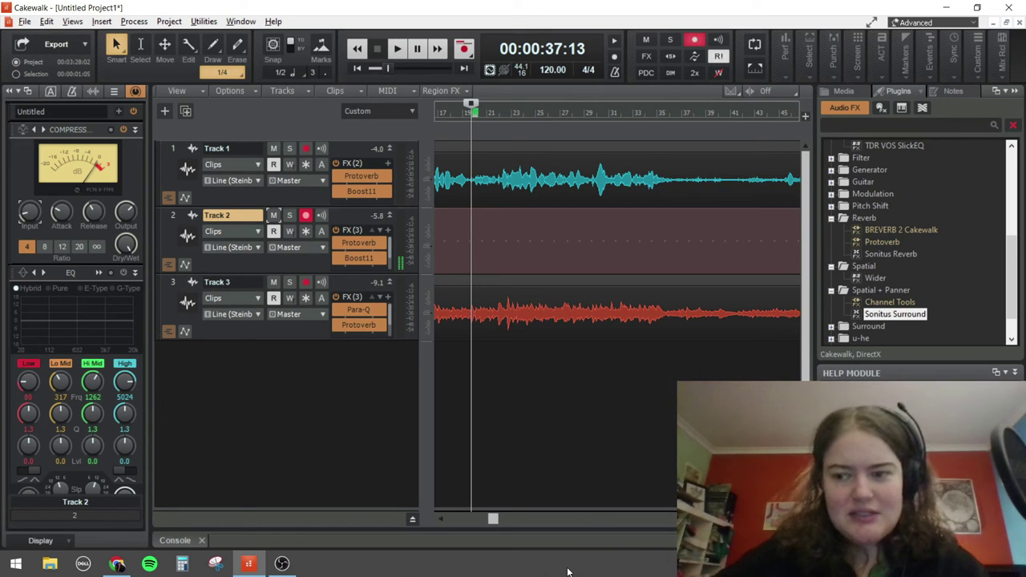
pyautogui.press('space')
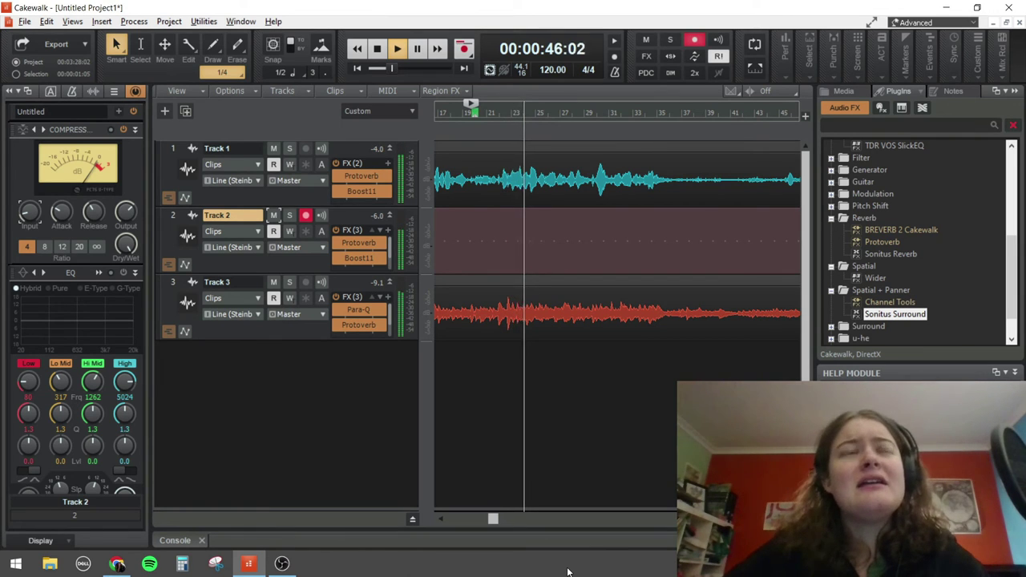
# - Record the first vocal phrase on Track 2 starting at 00:00:37:13
pyautogui.press('space')
pyautogui.press('space')
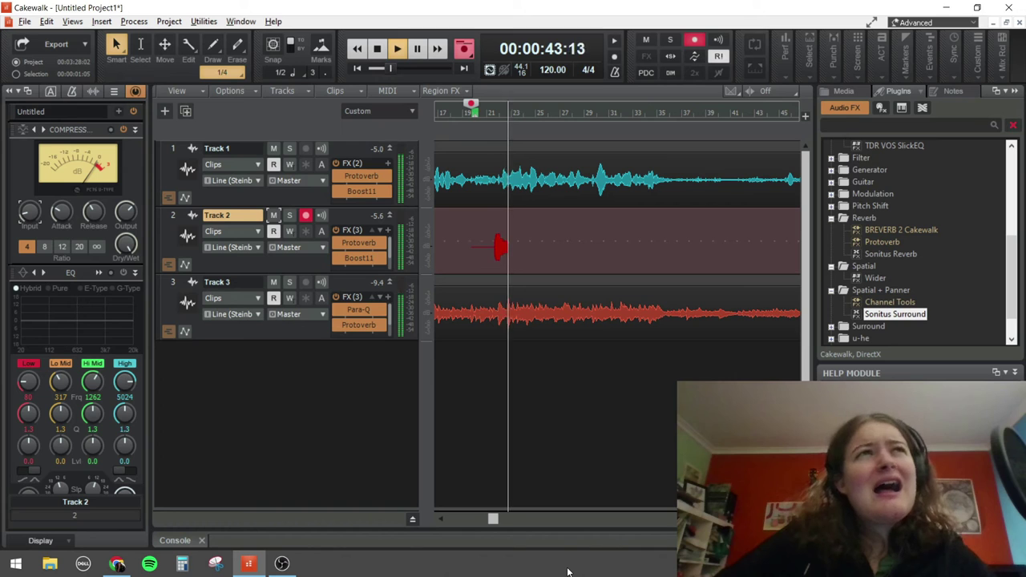
pyautogui.press('space')
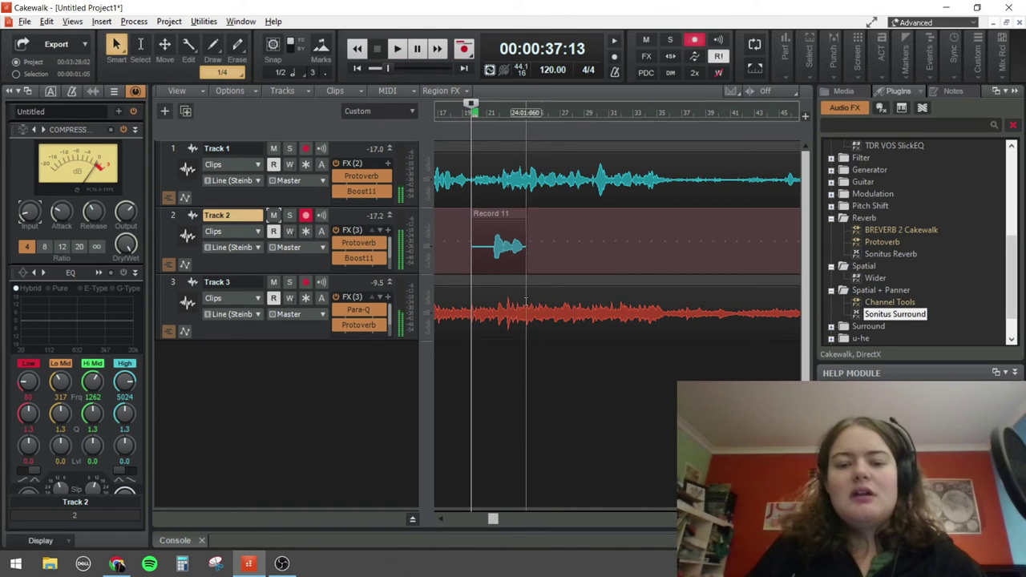
# - Record two more vocal phrases on Track 2 after the first clip, starting the last one at 00:01:00:08
pyautogui.click(543, 258)
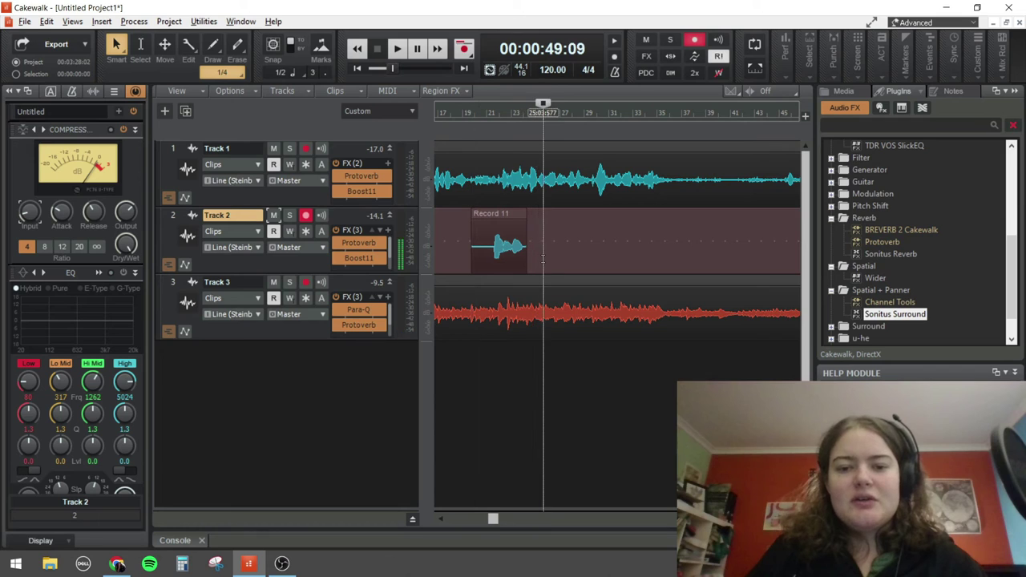
pyautogui.press('space')
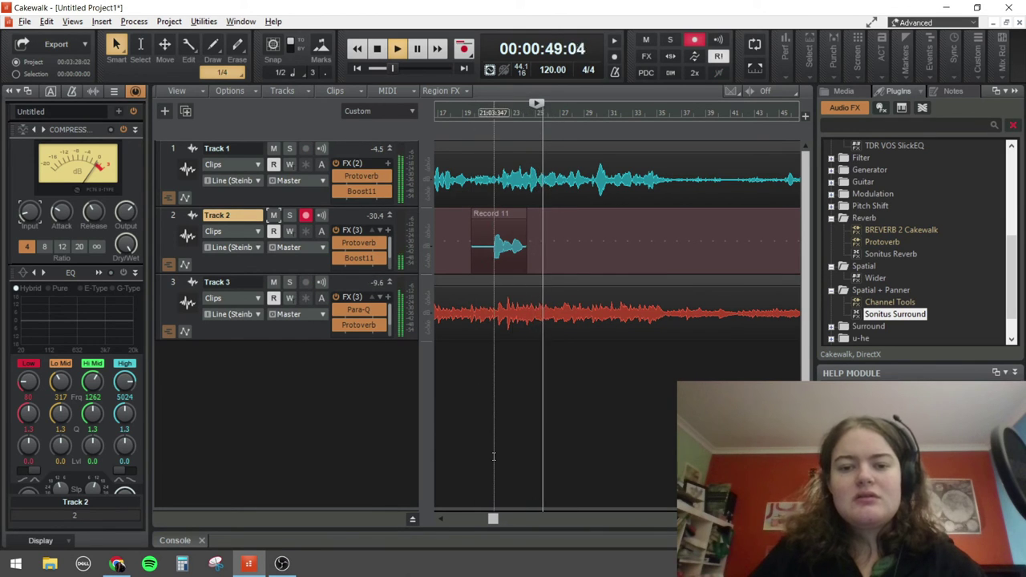
pyautogui.press('space')
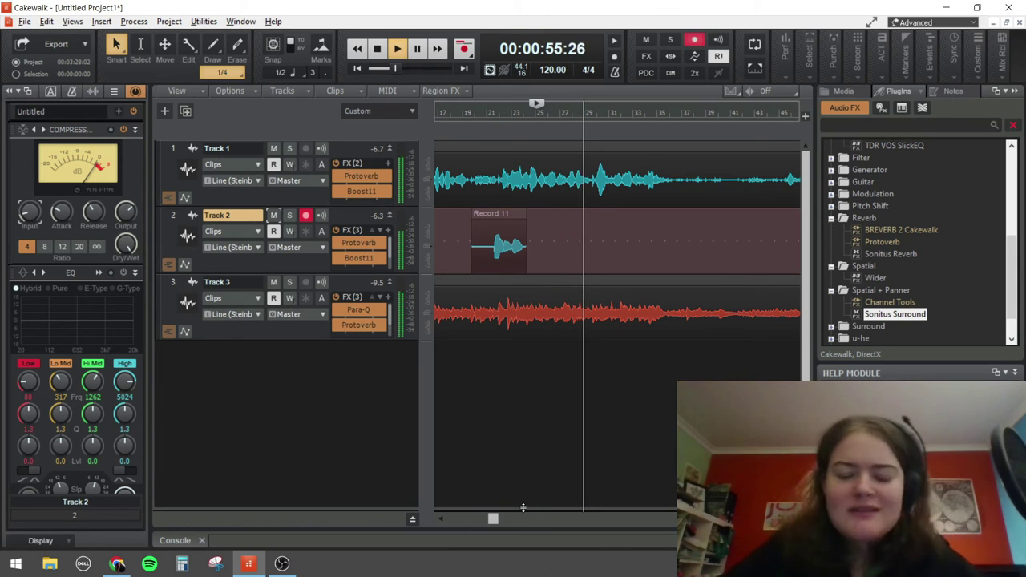
pyautogui.press('space')
pyautogui.press('space')
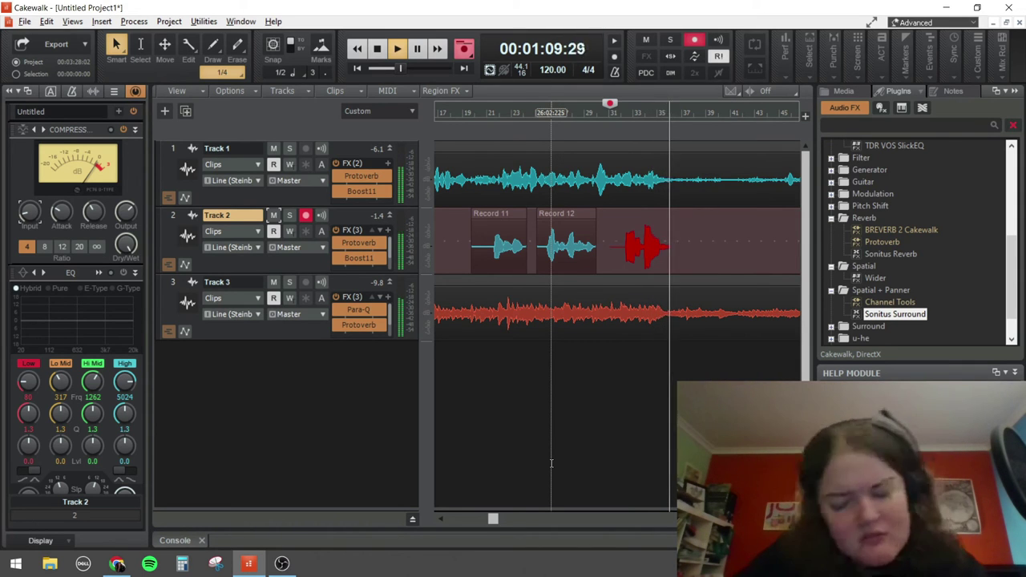
pyautogui.press('space')
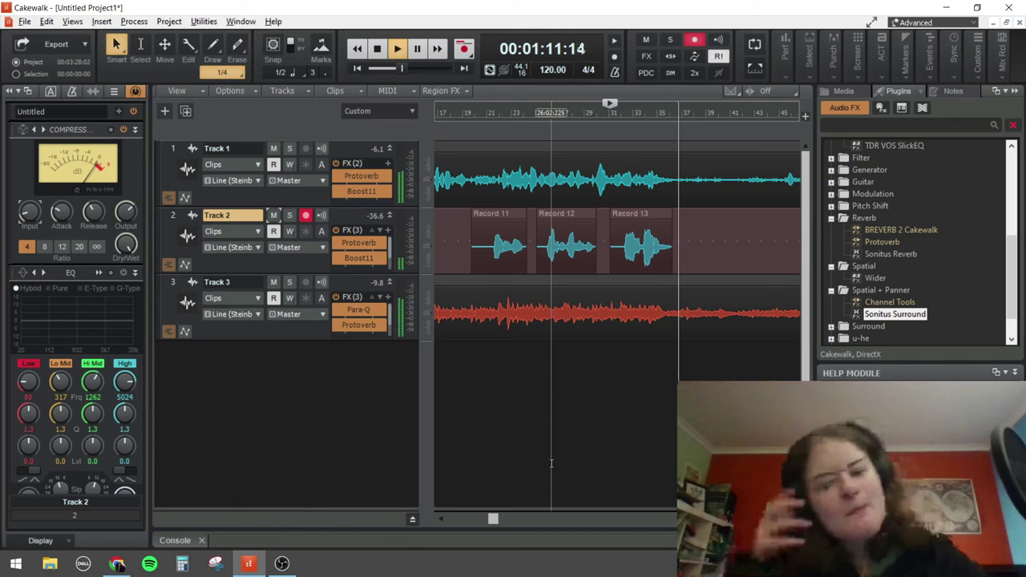
# - Play back the recorded vocal phrases on Track 2 from just before the first clip
pyautogui.press('space')
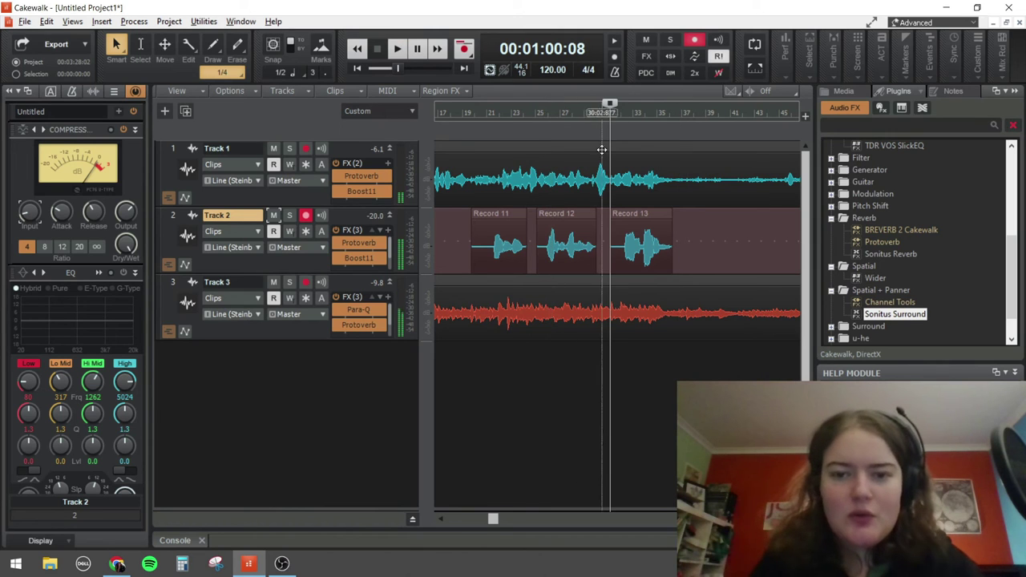
pyautogui.click(469, 112)
pyautogui.press('space')
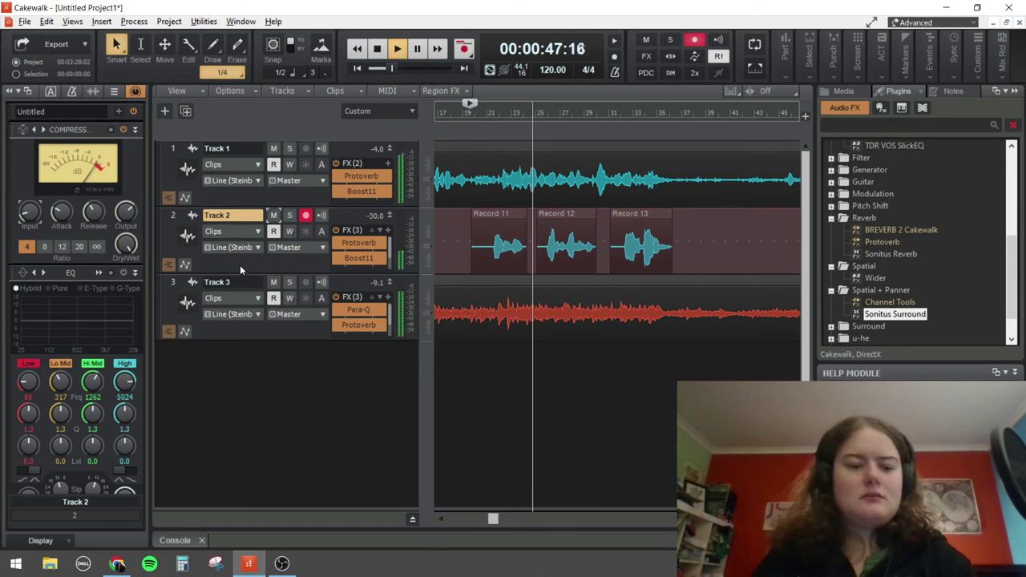
pyautogui.moveTo(31, 224)
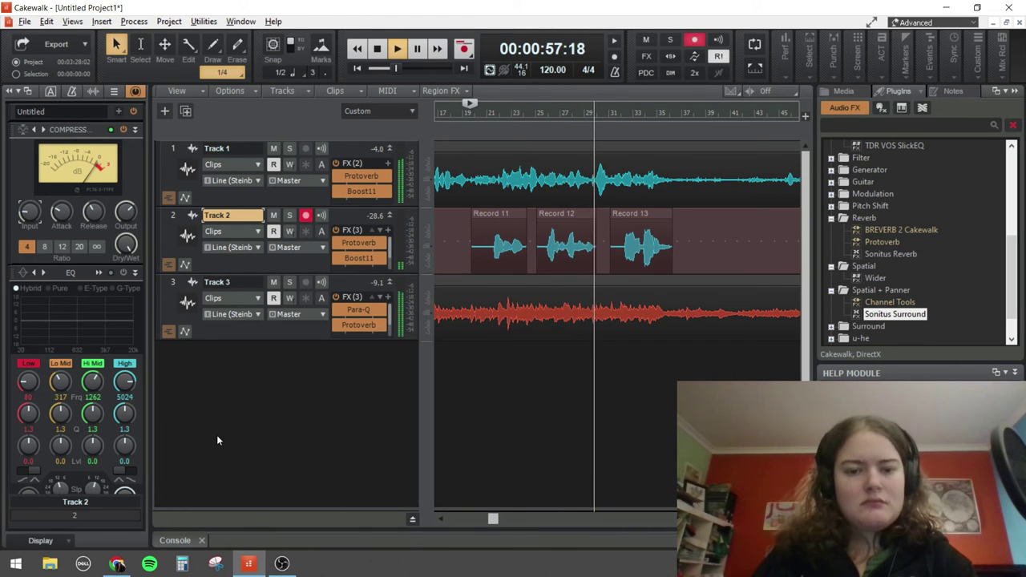
pyautogui.click(469, 112)
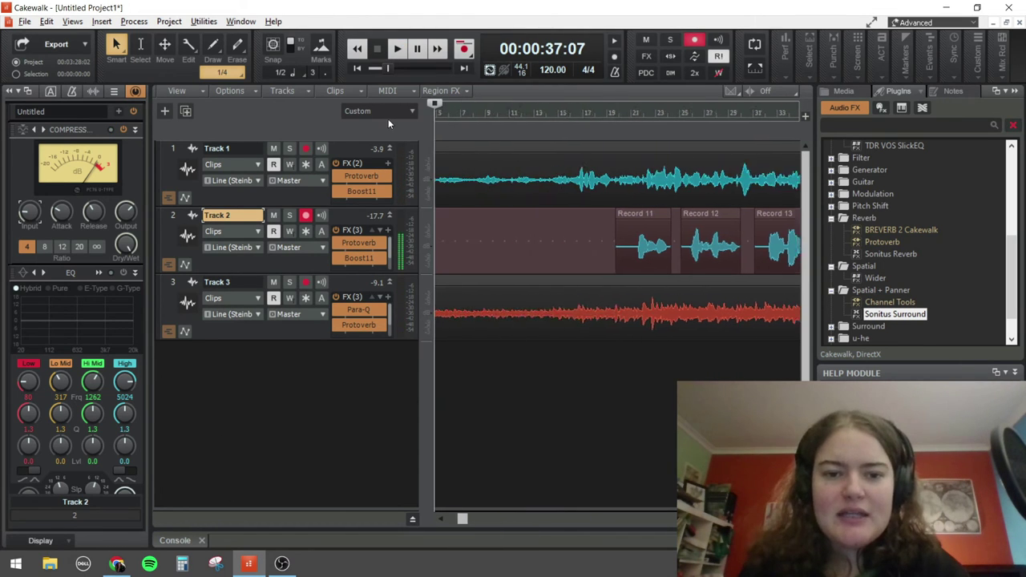
pyautogui.moveTo(660, 104)
pyautogui.mouseDown()
pyautogui.moveTo(607, 126)
pyautogui.moveTo(864, 127)
pyautogui.moveTo(962, 160)
pyautogui.moveTo(289, 242)
pyautogui.moveTo(527, 194)
pyautogui.moveTo(448, 200)
pyautogui.moveTo(606, 212)
pyautogui.moveTo(555, 213)
pyautogui.mouseUp()
pyautogui.press('space')
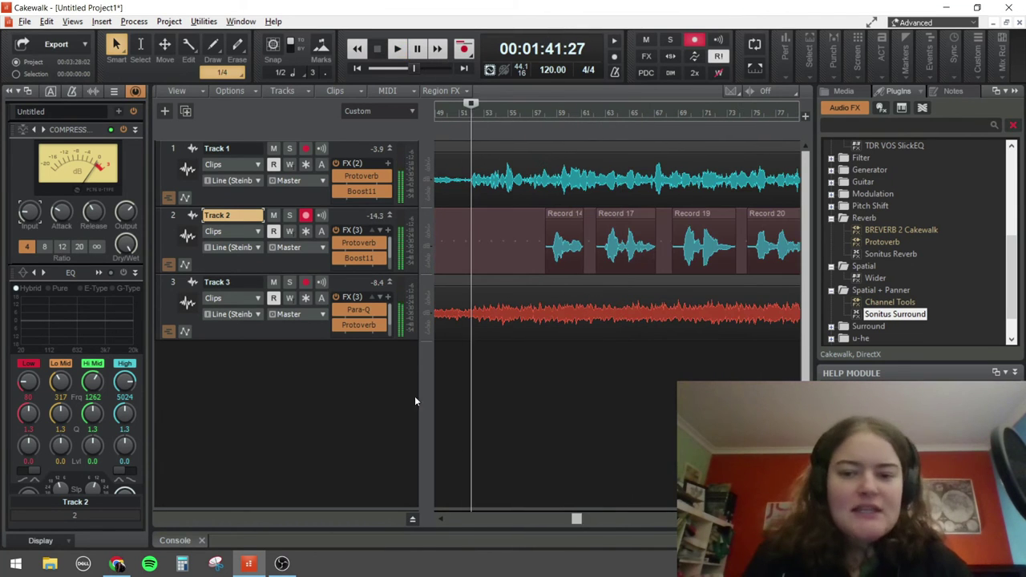
# - Disarm Track 2 for recording and add an instrument track for the bass
pyautogui.click(305, 217)
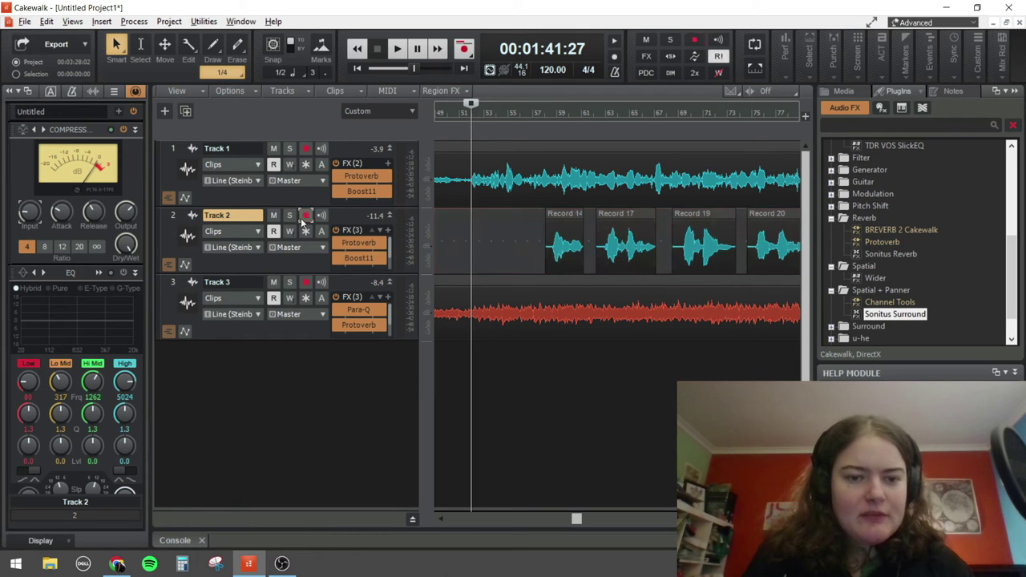
pyautogui.rightClick(306, 394)
pyautogui.click(266, 423)
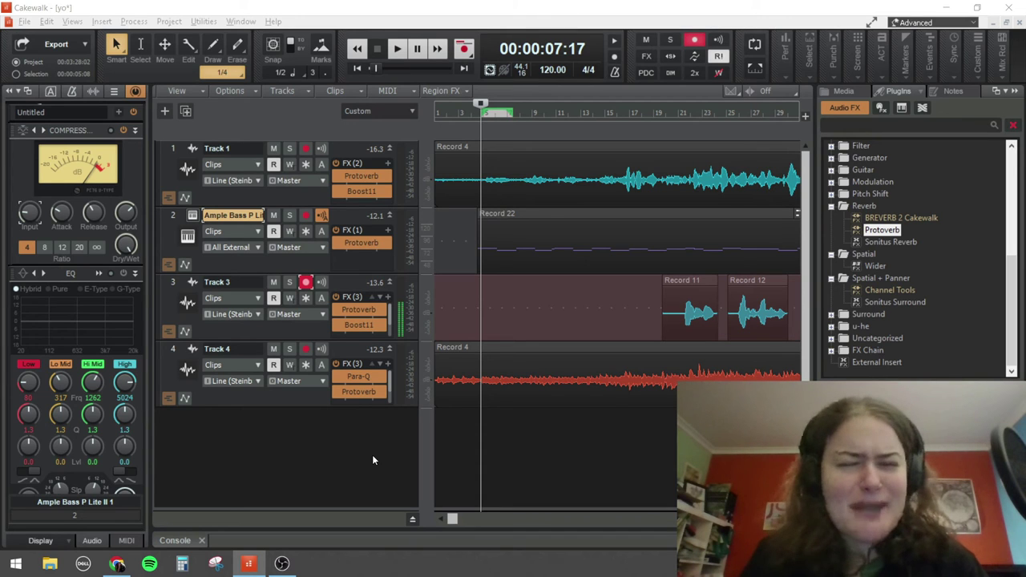
# - Try a vocal take on Track 3 from 00:00:07:17, listen to it and delete the clip
pyautogui.press('r')
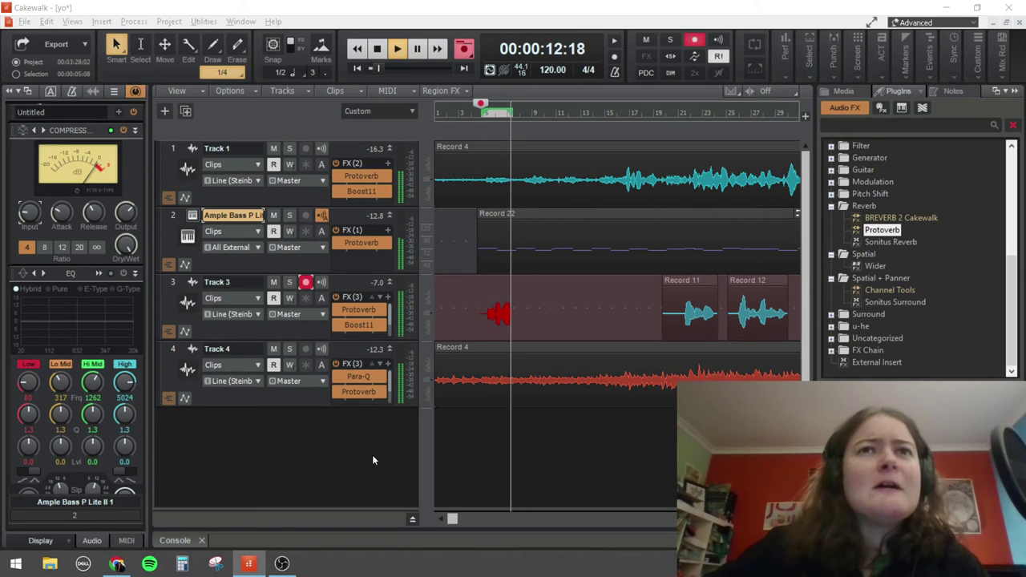
pyautogui.press('space')
pyautogui.press('space')
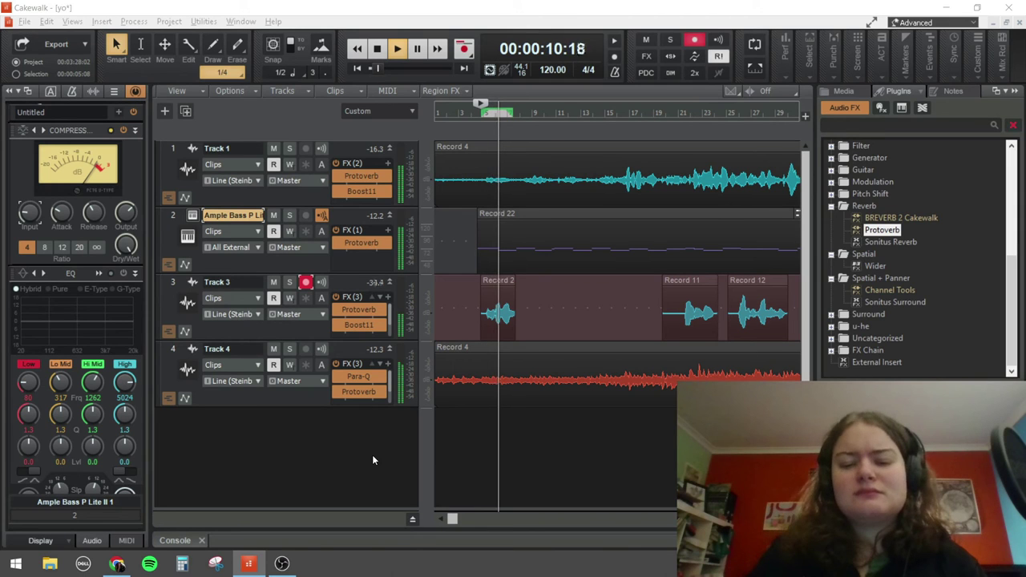
pyautogui.press('space')
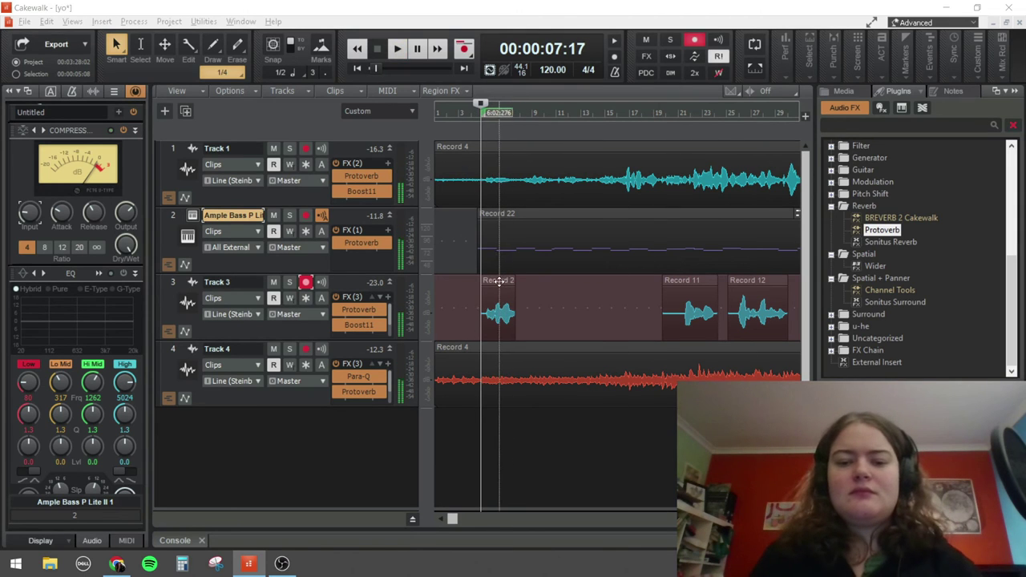
pyautogui.click(498, 281)
pyautogui.press('Delete')
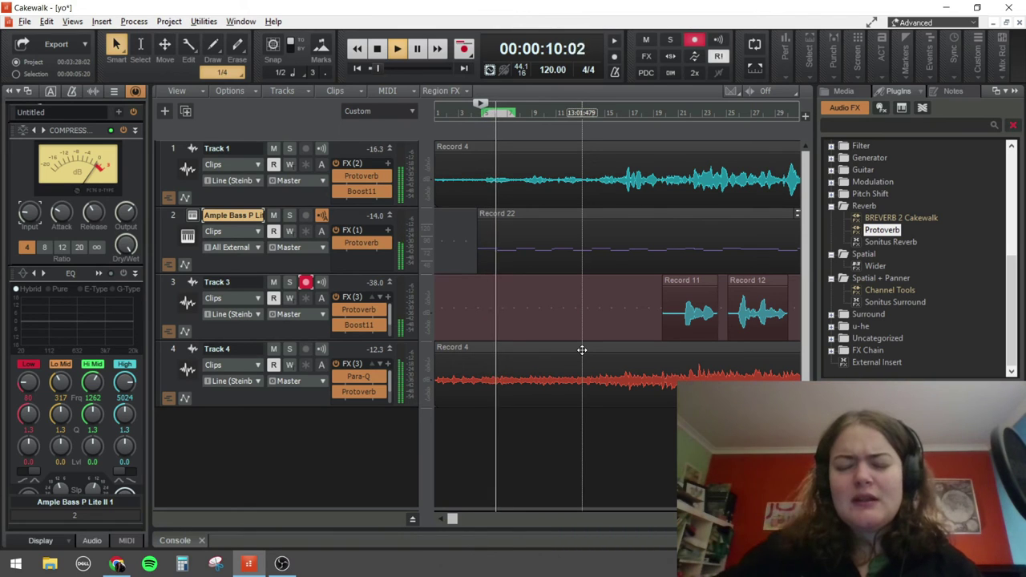
# - Try another vocal take on Track 3 from 00:00:07:17 and trim the clip's end back to about 13:03:666
pyautogui.press('space')
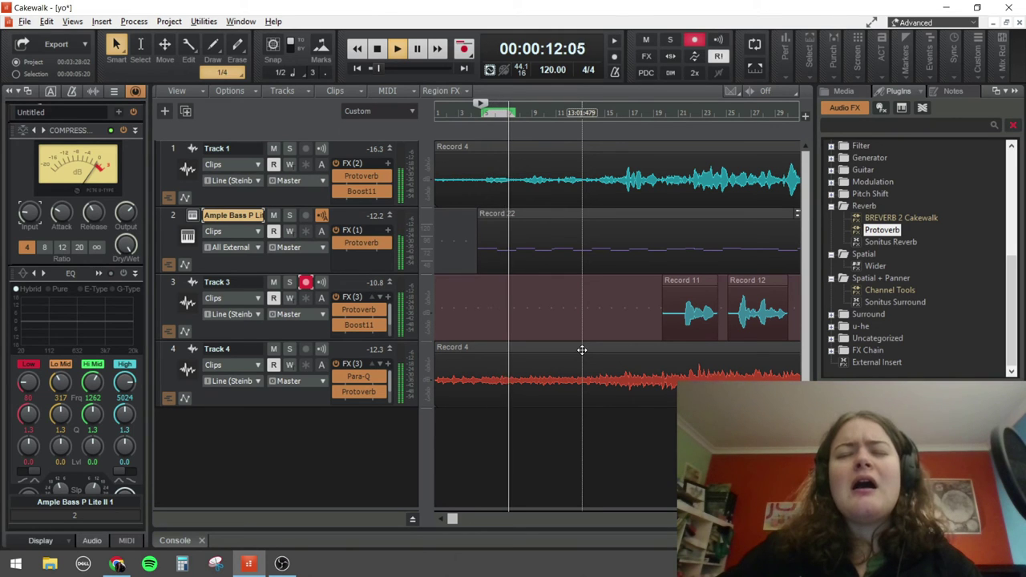
pyautogui.press('r')
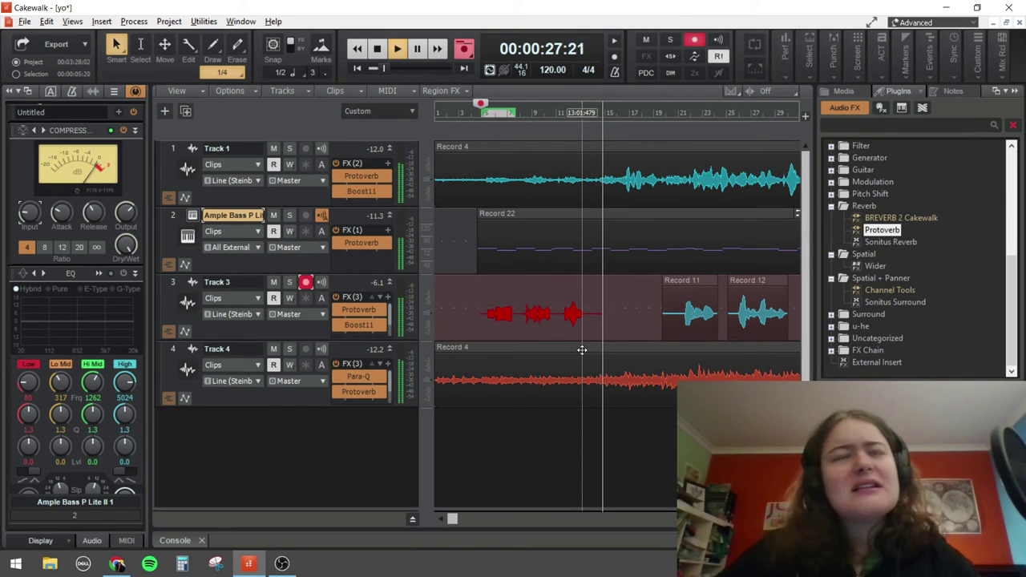
pyautogui.press('space')
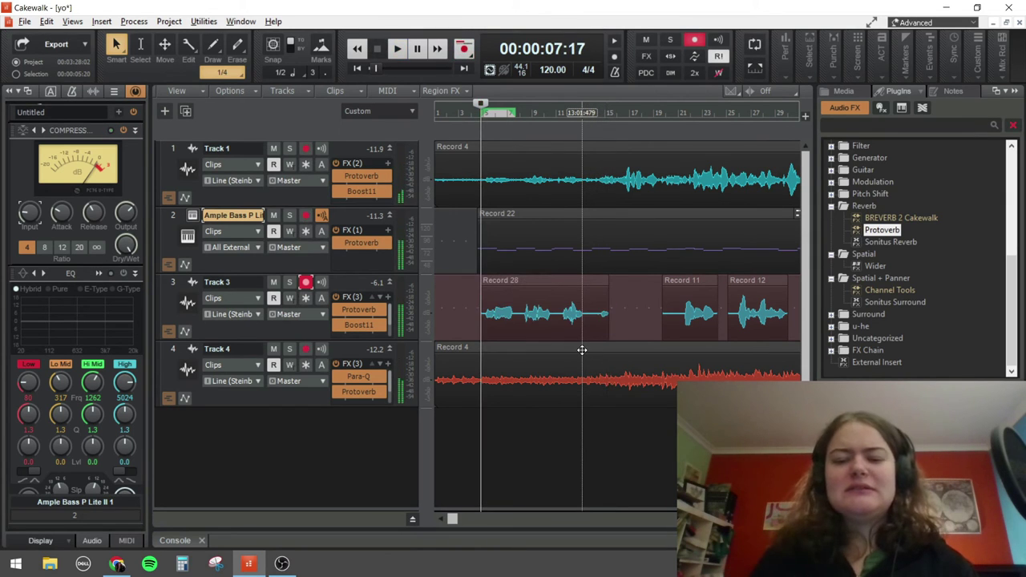
pyautogui.moveTo(608, 329); pyautogui.dragTo(588, 331)
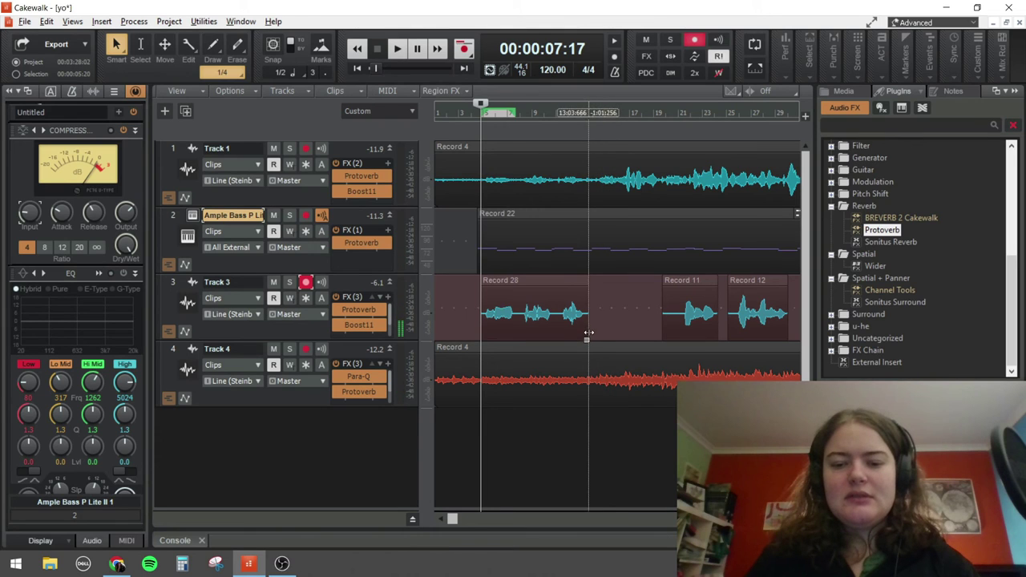
# - Record a new vocal take on Track 3 from 00:00:07:17 to about 00:00:32
pyautogui.press('space')
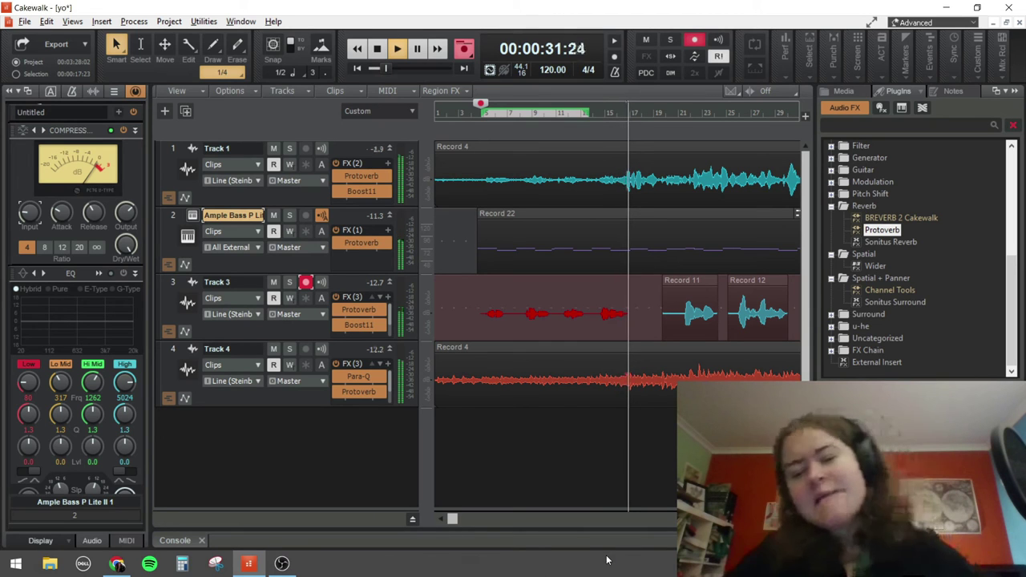
pyautogui.press('space')
# - Try a short vocal take on Track 3 from 00:00:32:25 and delete its clip
pyautogui.press('space')
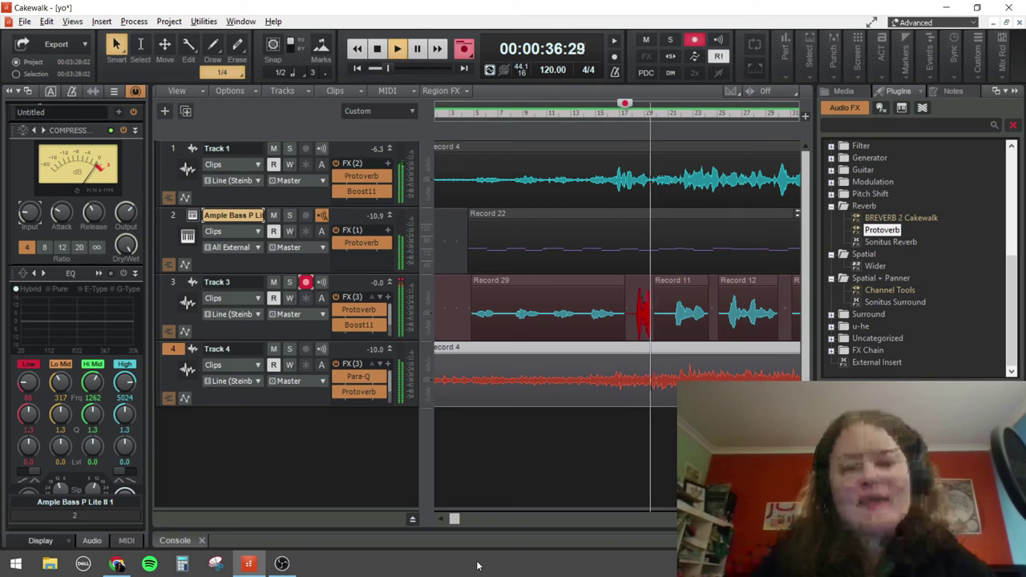
pyautogui.press('space')
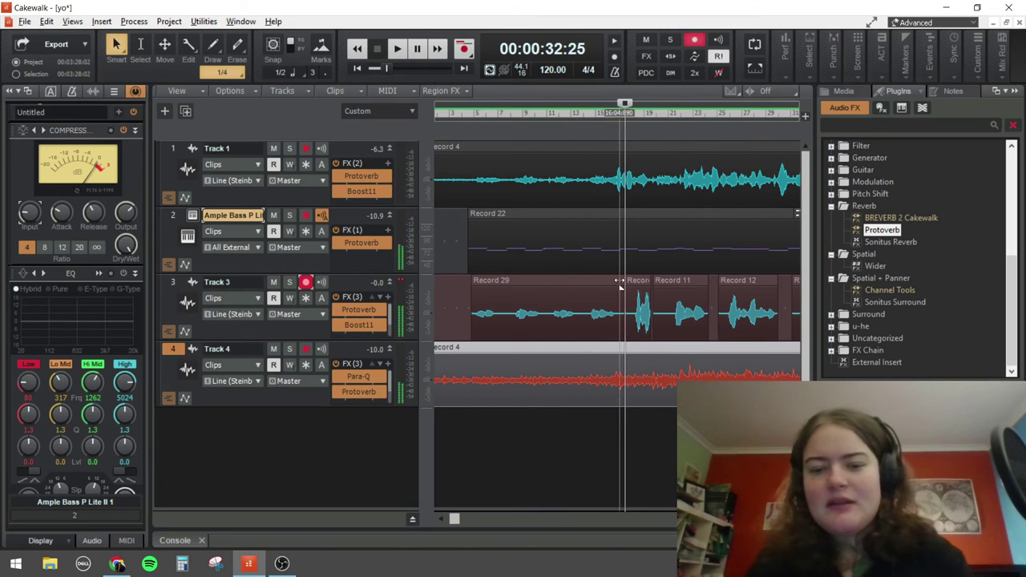
pyautogui.click(633, 304)
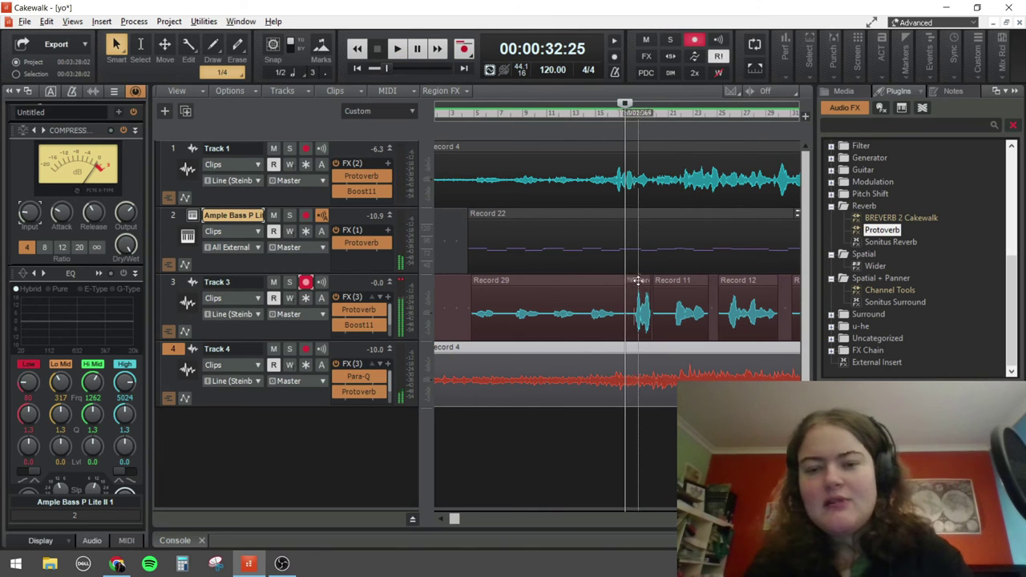
pyautogui.press('Delete')
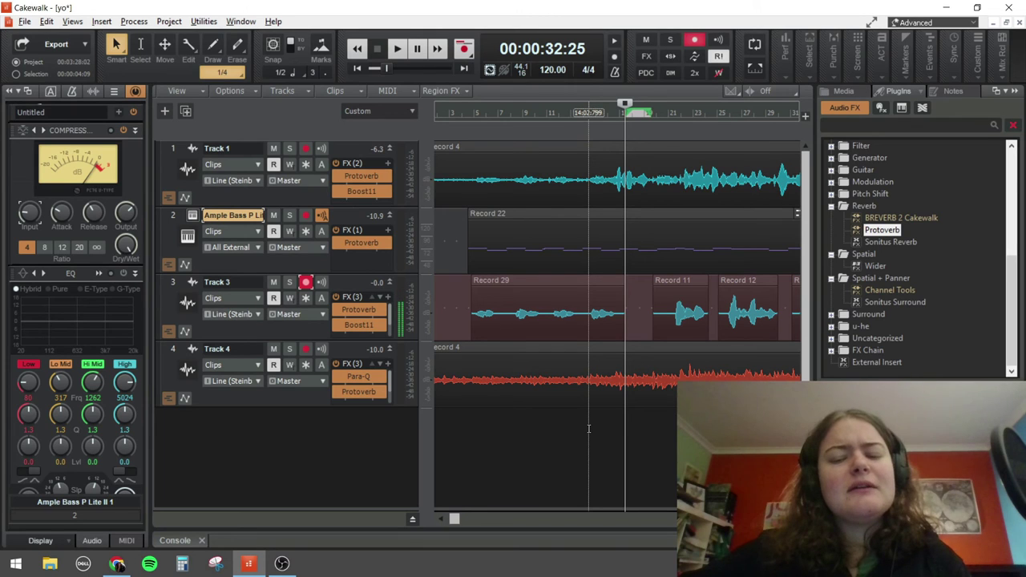
# - Try the vocal phrase on Track 3 from 00:00:32:25 again, play it back and undo the recording
pyautogui.press('space')
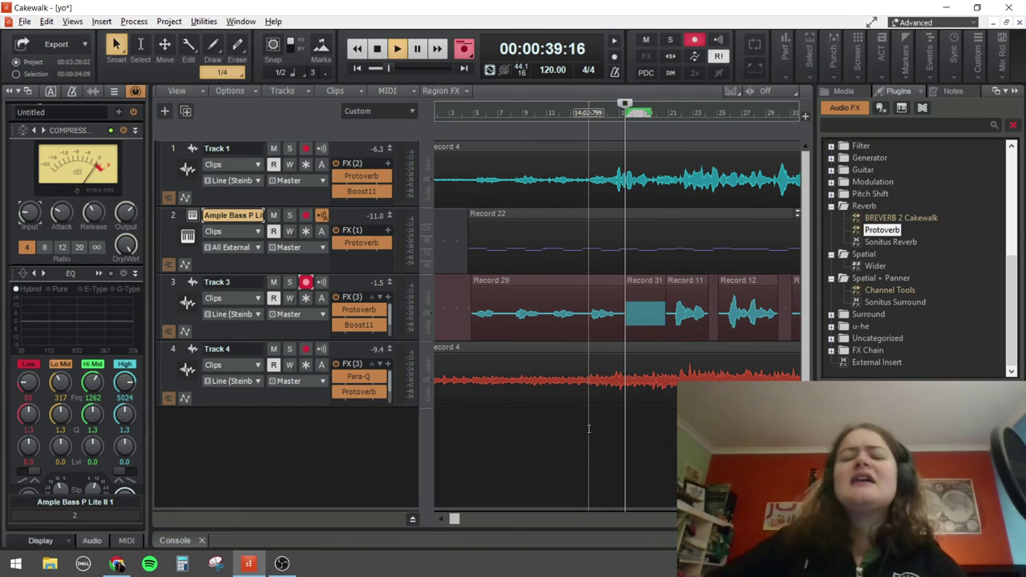
pyautogui.press('space')
pyautogui.press('space')
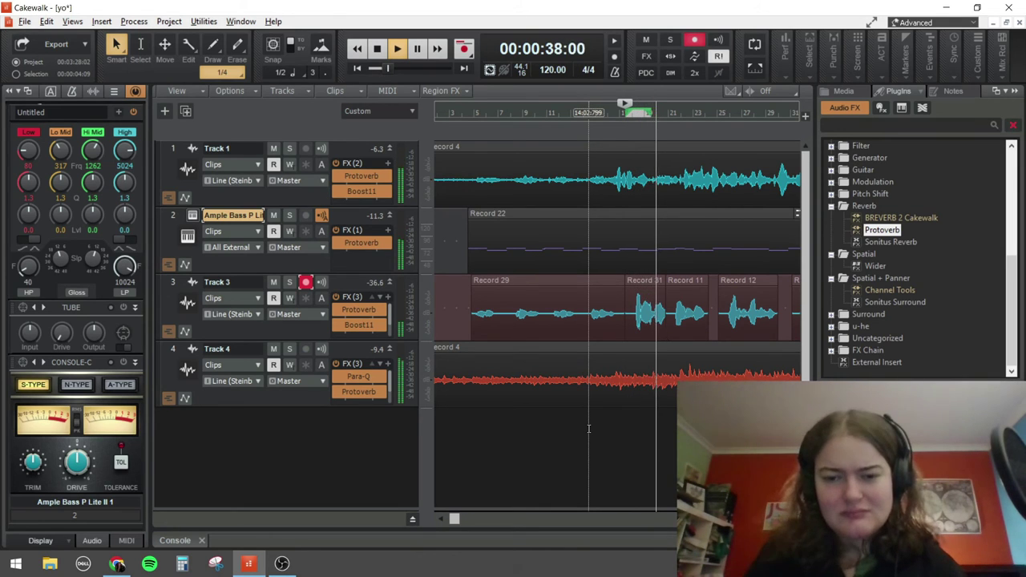
pyautogui.press('space')
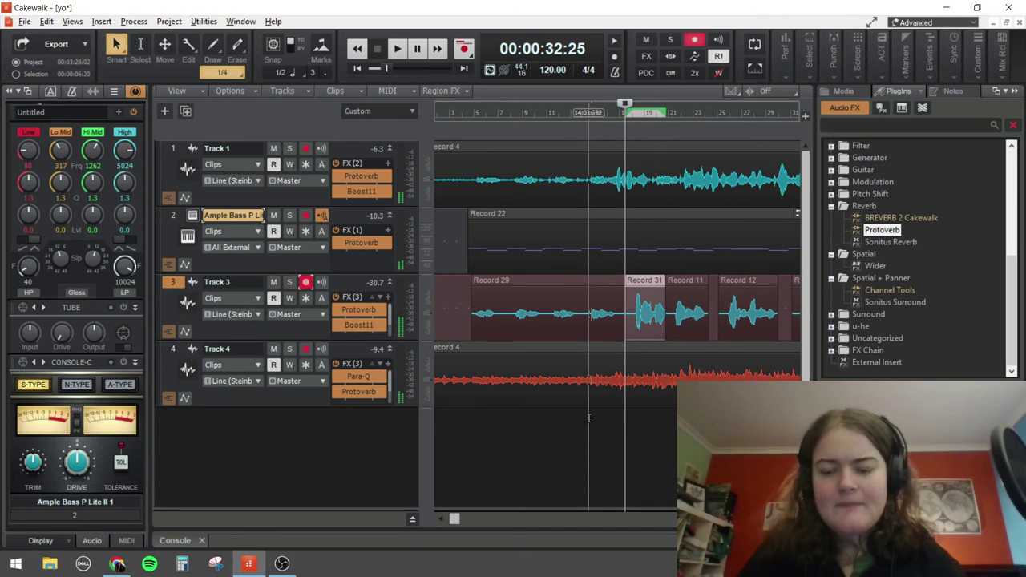
pyautogui.hotkey('ctrl', 'z')
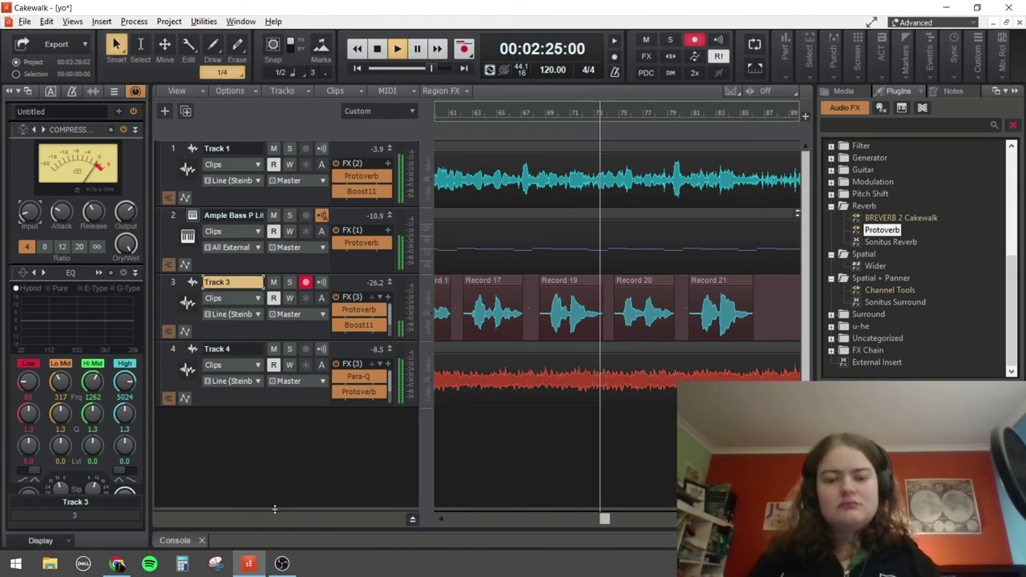
# - Try a take on Tracks 1 and 2 of the untitled project with the day9 lyrics open in Word, and delete the recorded clips
pyautogui.press('space')
pyautogui.click(281, 564)
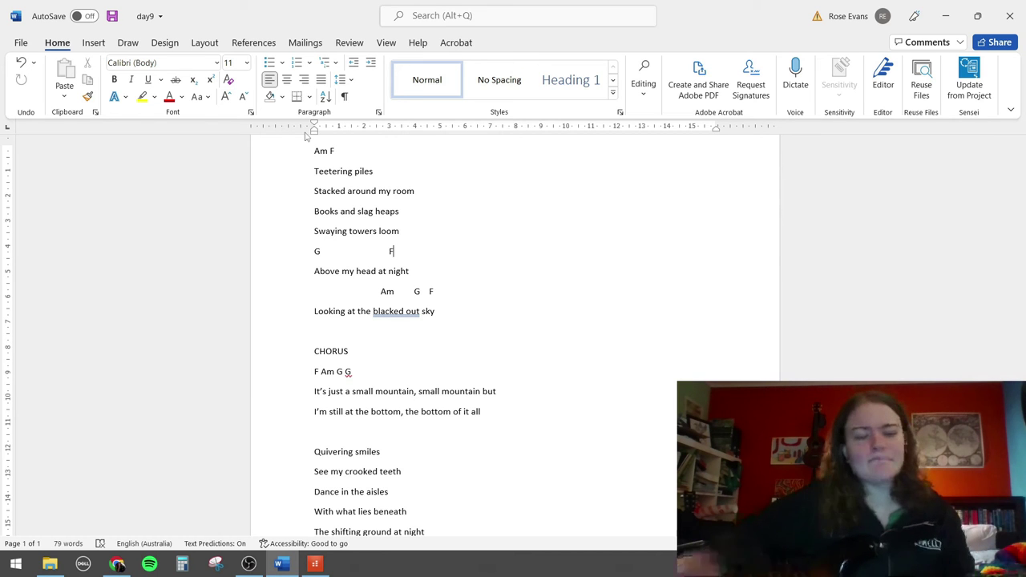
pyautogui.click(317, 565)
pyautogui.press('space')
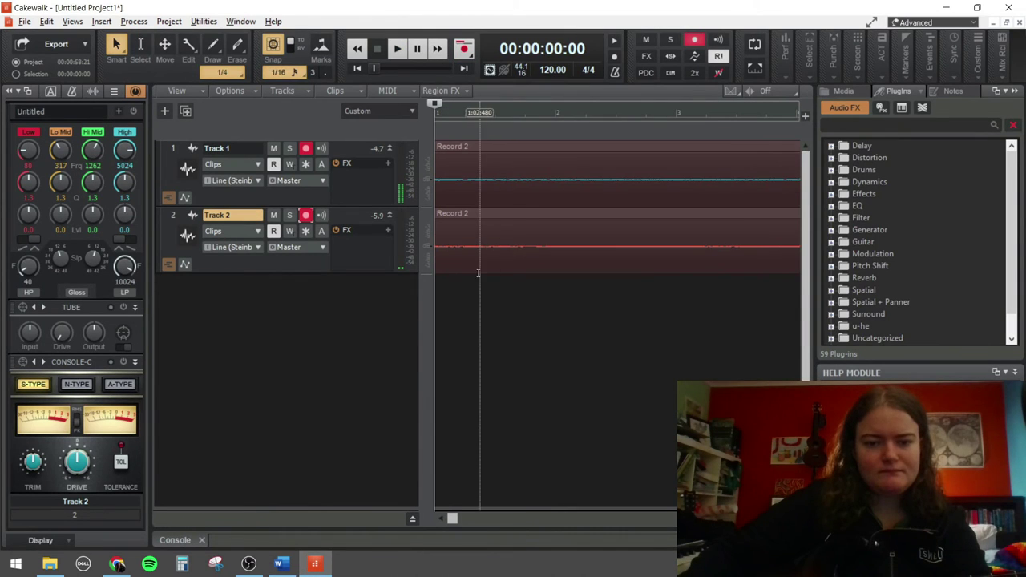
pyautogui.click(508, 148)
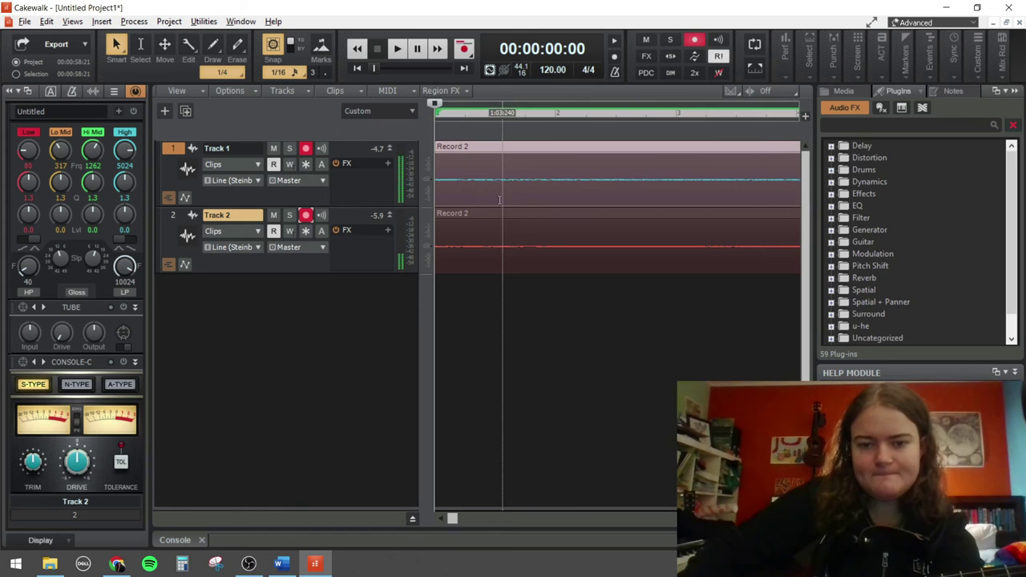
pyautogui.press('Delete')
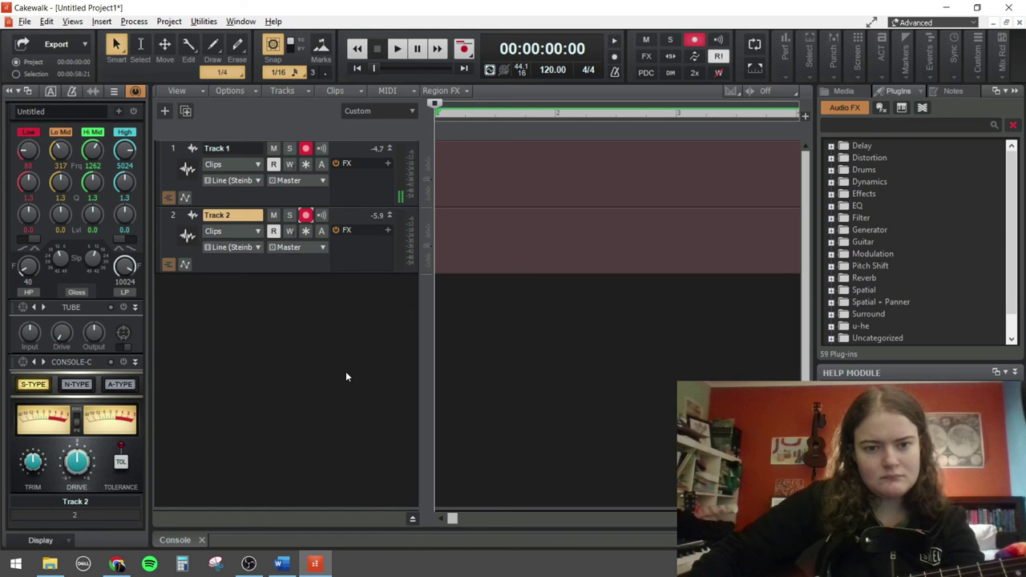
# - Record another take on Tracks 1 and 2 from the project's start while following the day9 lyrics in Word, and return to Cakewalk
pyautogui.press('space')
pyautogui.click(283, 564)
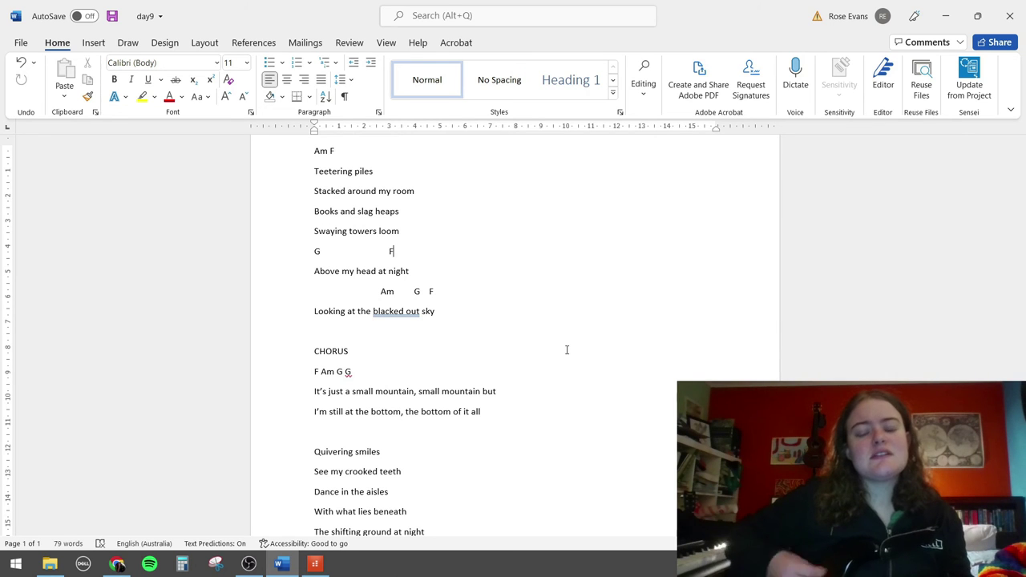
pyautogui.click(314, 563)
pyautogui.press('space')
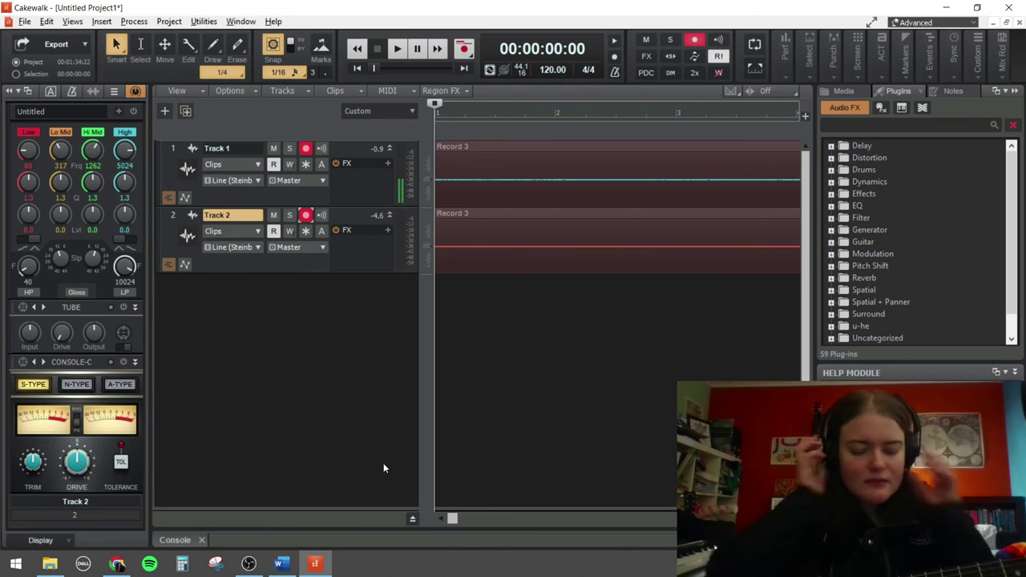
# - Play back the recorded take on Tracks 1 and 2 from 00:00:06:00
pyautogui.moveTo(452, 519)
pyautogui.mouseDown()
pyautogui.moveTo(497, 520)
pyautogui.moveTo(457, 532)
pyautogui.mouseUp()
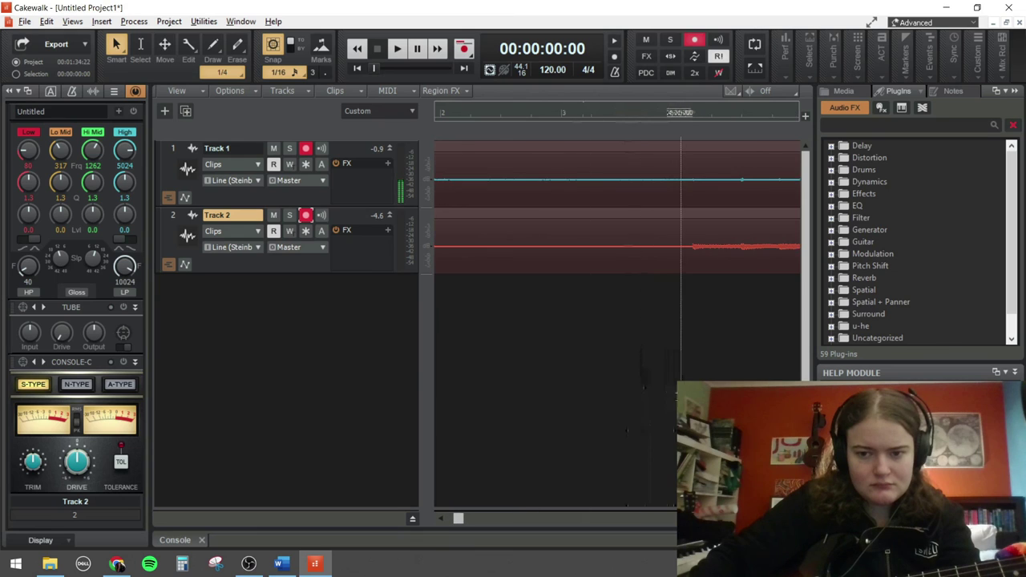
pyautogui.click(666, 405)
pyautogui.press('space')
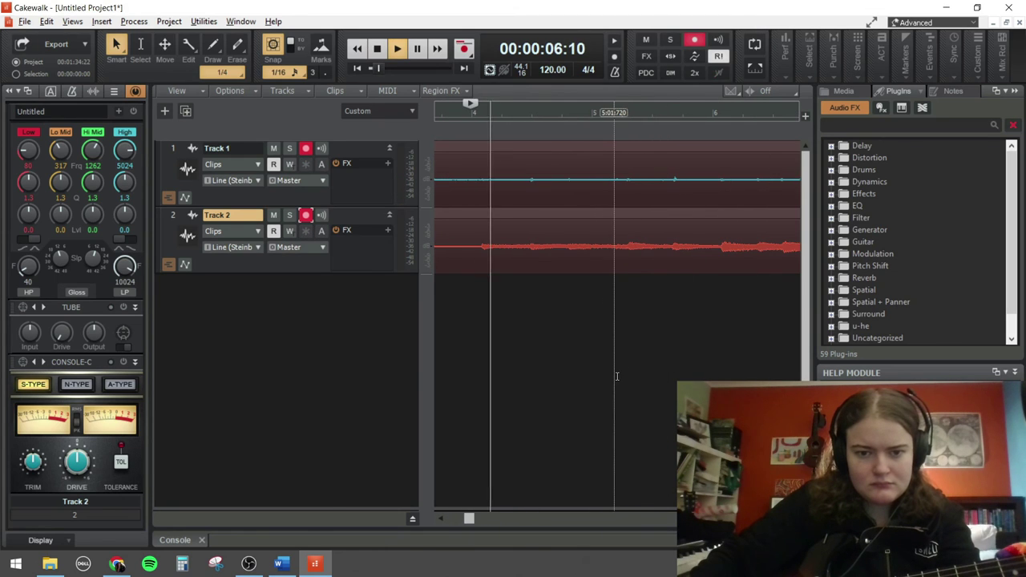
pyautogui.press('space')
pyautogui.press('space')
pyautogui.press('space')
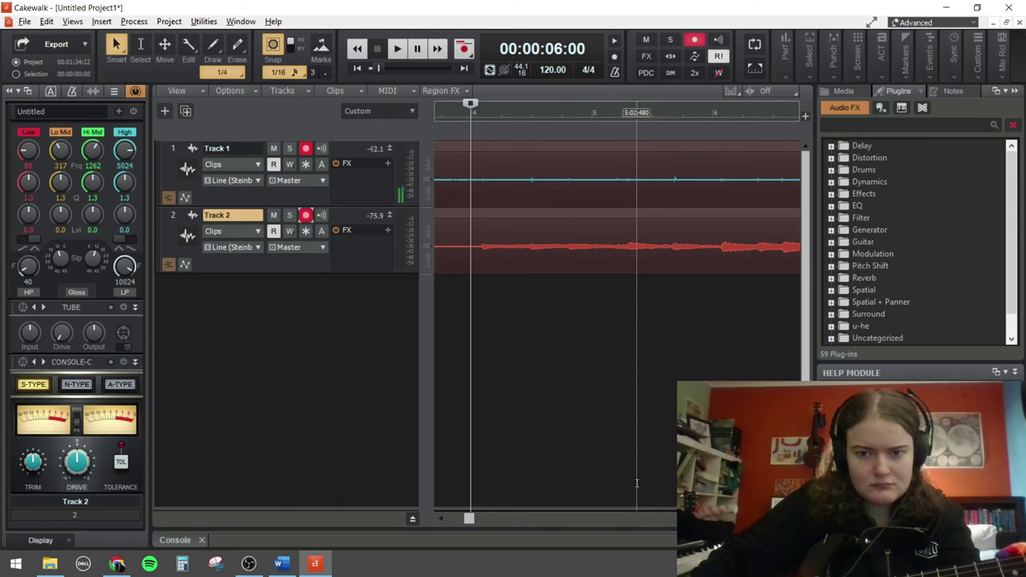
pyautogui.press('space')
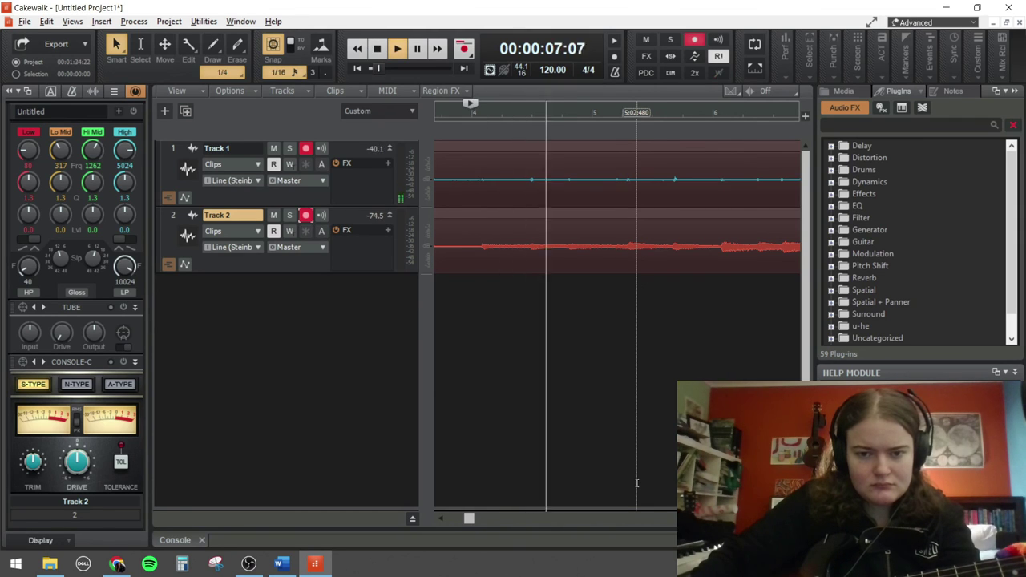
# - Compare the two tracks during playback by briefly muting and unmuting Track 2 and Track 1 towards the end of the take
pyautogui.click(273, 216)
pyautogui.click(274, 216)
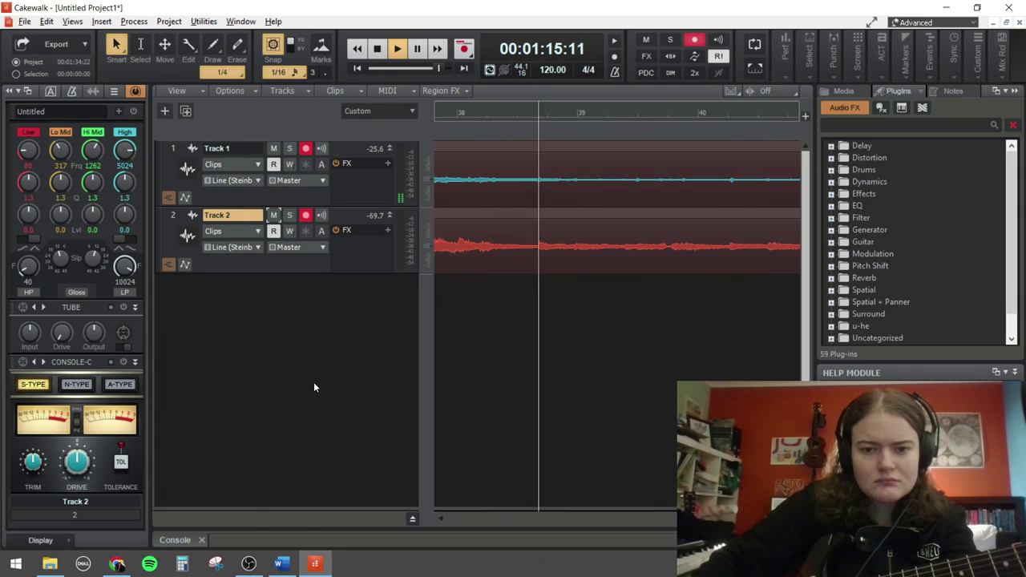
pyautogui.click(273, 149)
pyautogui.click(273, 149)
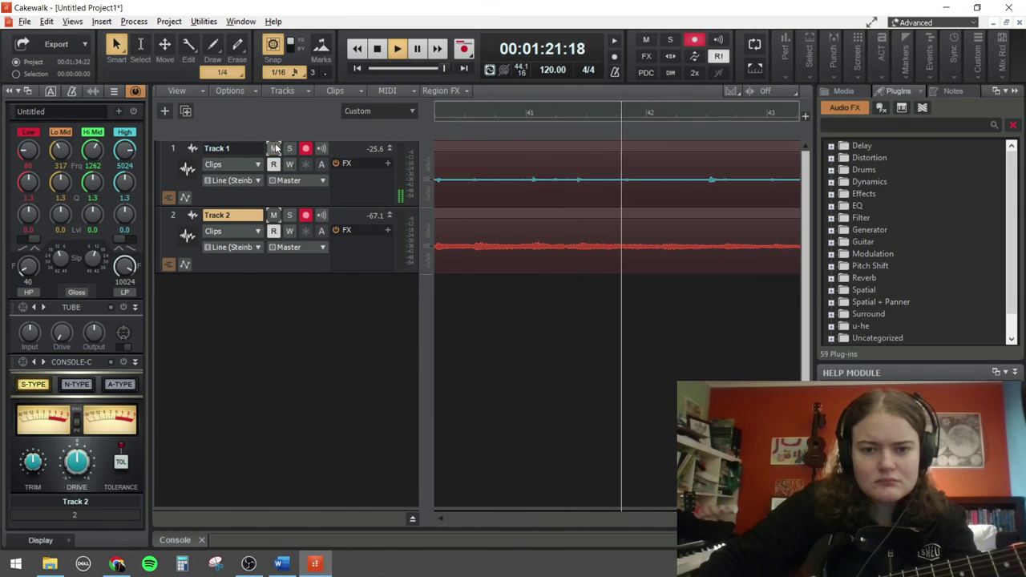
pyautogui.click(274, 149)
pyautogui.click(273, 148)
pyautogui.click(274, 148)
pyautogui.click(273, 148)
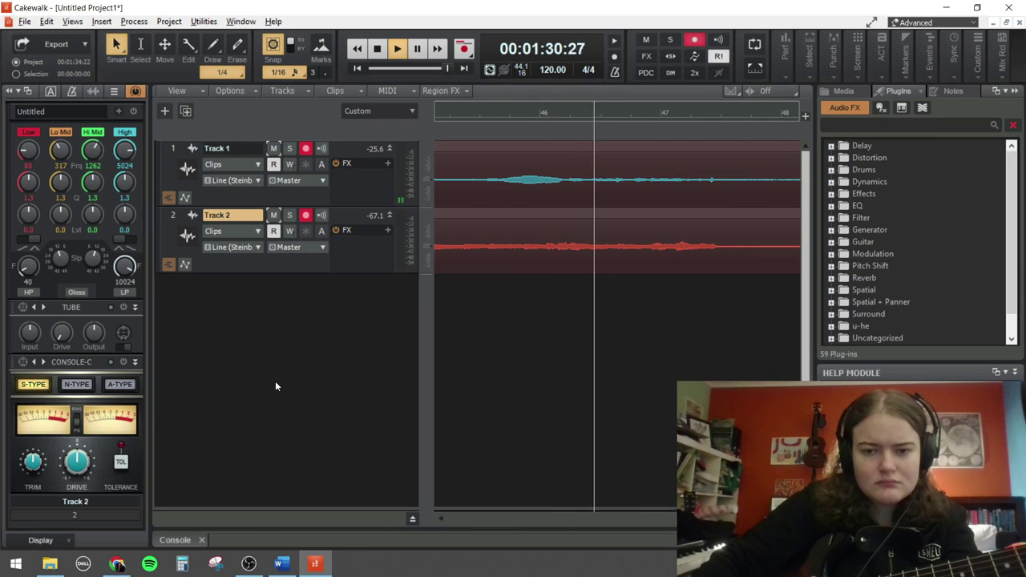
# - Stop the playback and discard the recorded take on Tracks 1 and 2
pyautogui.press('space')
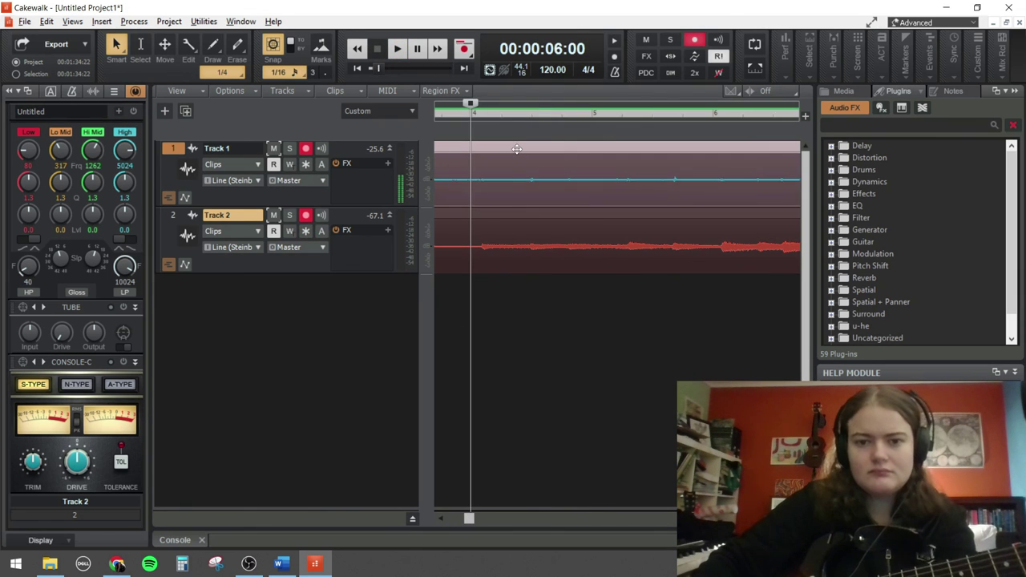
pyautogui.hotkey('ctrl', 'z')
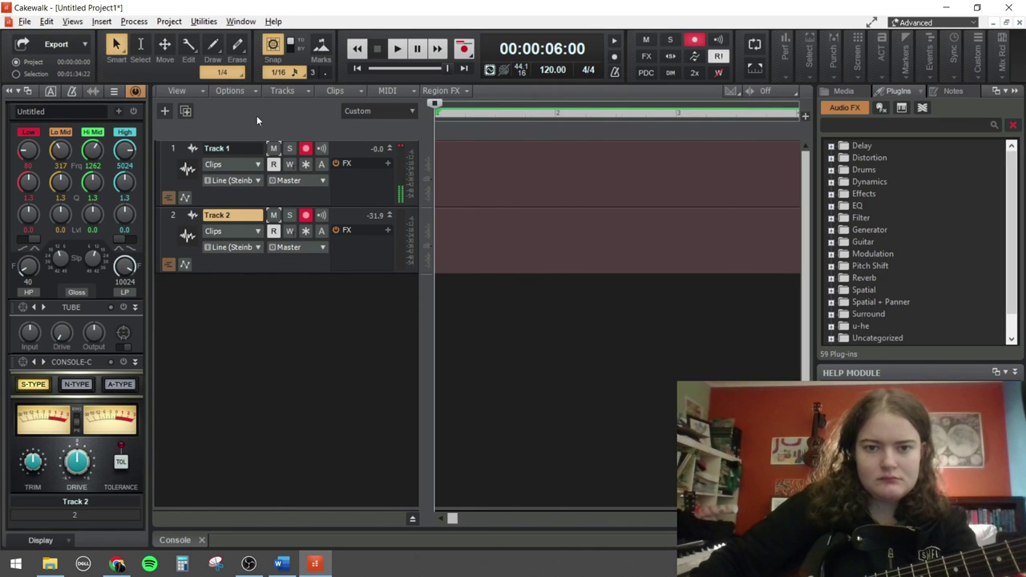
# - Return to the start of the project, clear the time selection and start recording a new take on Tracks 1 and 2
pyautogui.press('Home')
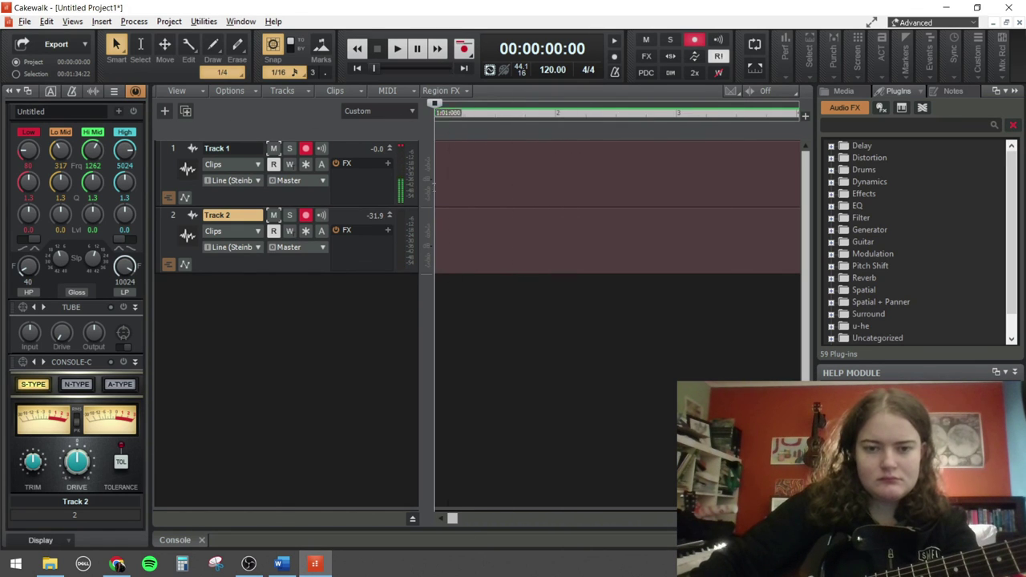
pyautogui.click(465, 113)
pyautogui.moveTo(486, 116); pyautogui.dragTo(435, 112)
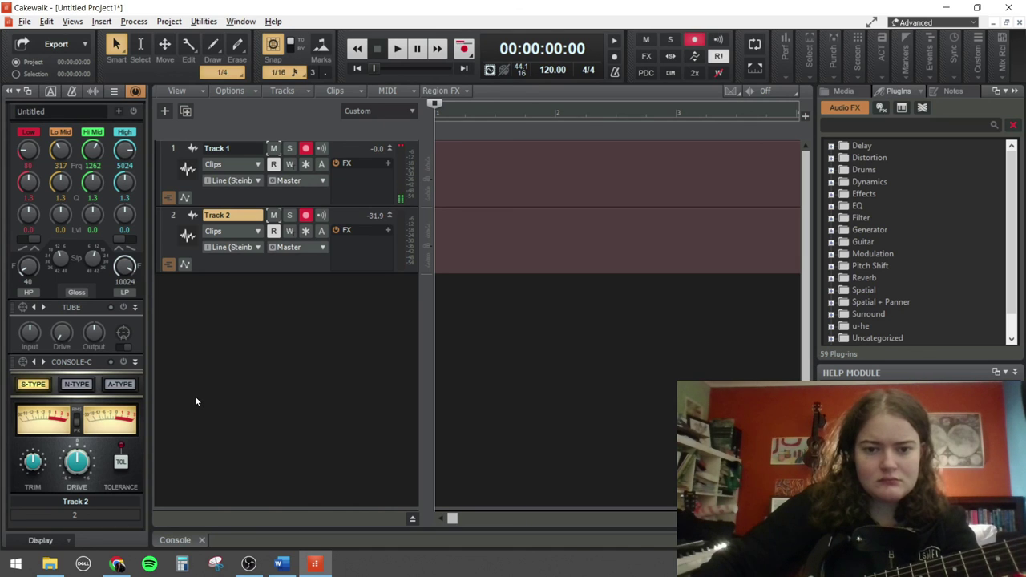
pyautogui.press('r')
pyautogui.press('space')
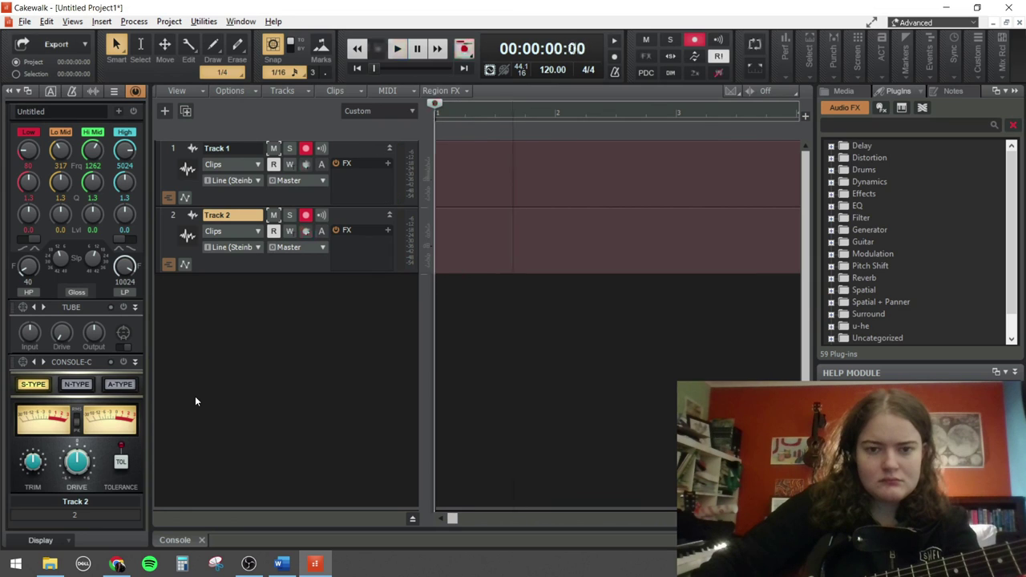